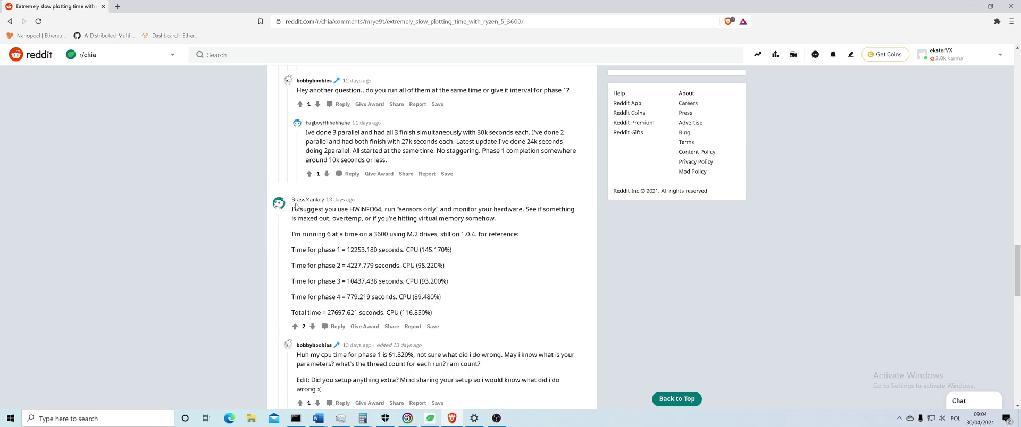
# Scroll to the top of the Reddit thread and highlight 'Ryzen 5 3600' in its title.
pyautogui.scroll(15, 319, 218)
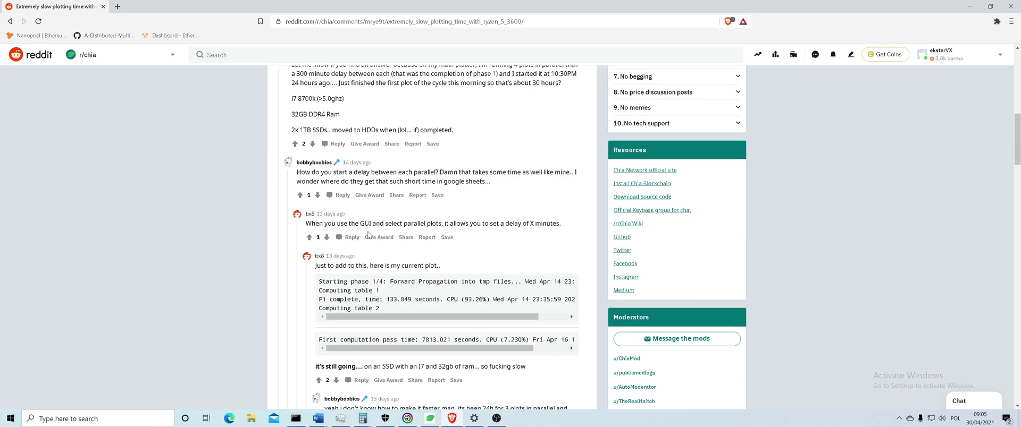
pyautogui.scroll(5, 368, 235)
pyautogui.scroll(3, 535, 264)
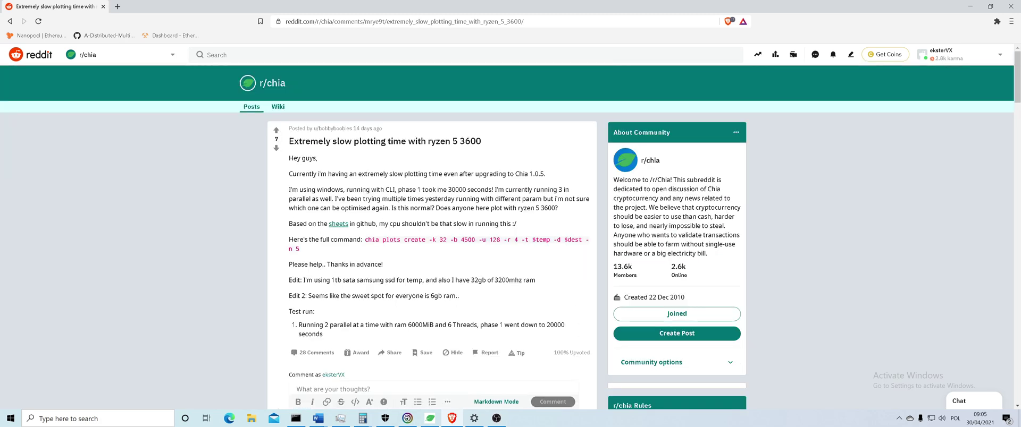
pyautogui.moveTo(408, 141); pyautogui.dragTo(483, 144)
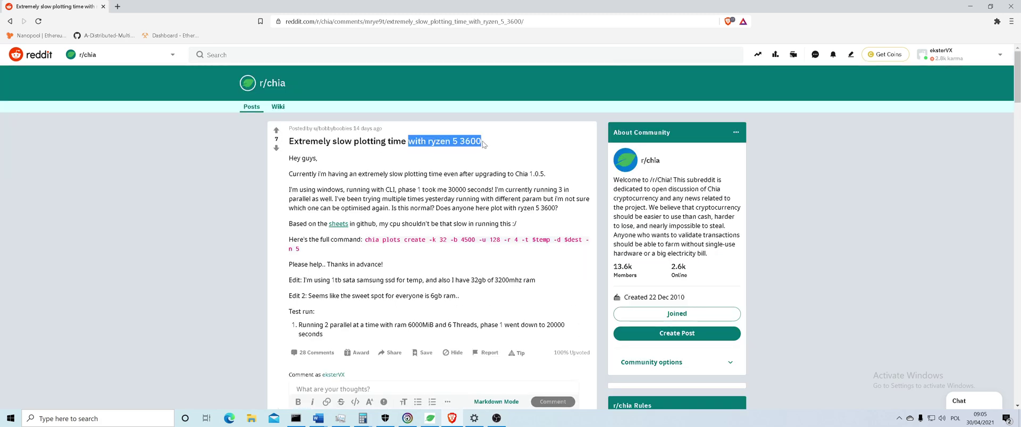
pyautogui.click(326, 185)
# Highlight the phase 1–4 and total time lines in the Reddit timing comment.
pyautogui.scroll(-2, 326, 185)
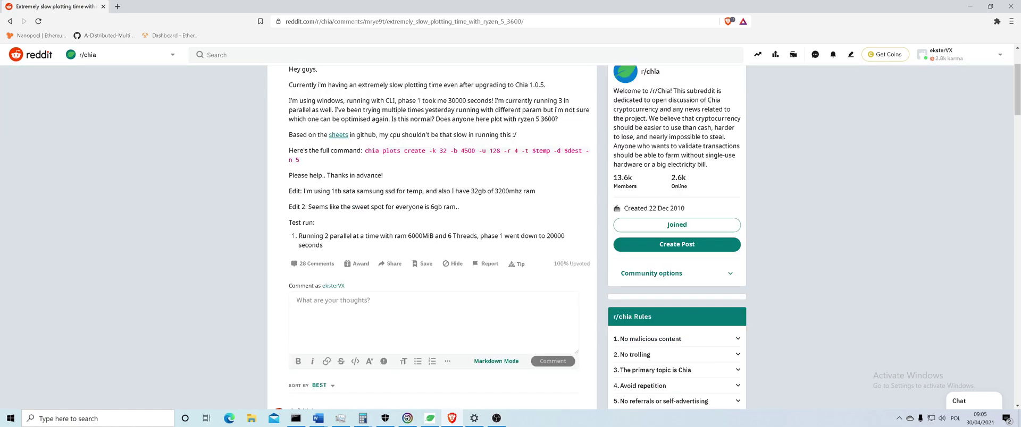
pyautogui.scroll(2, 336, 205)
pyautogui.scroll(-10, 336, 204)
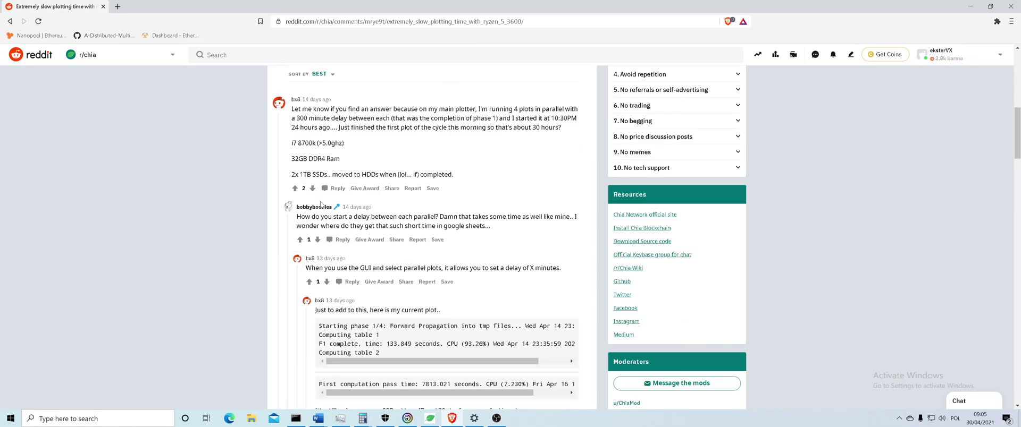
pyautogui.scroll(-10, 321, 206)
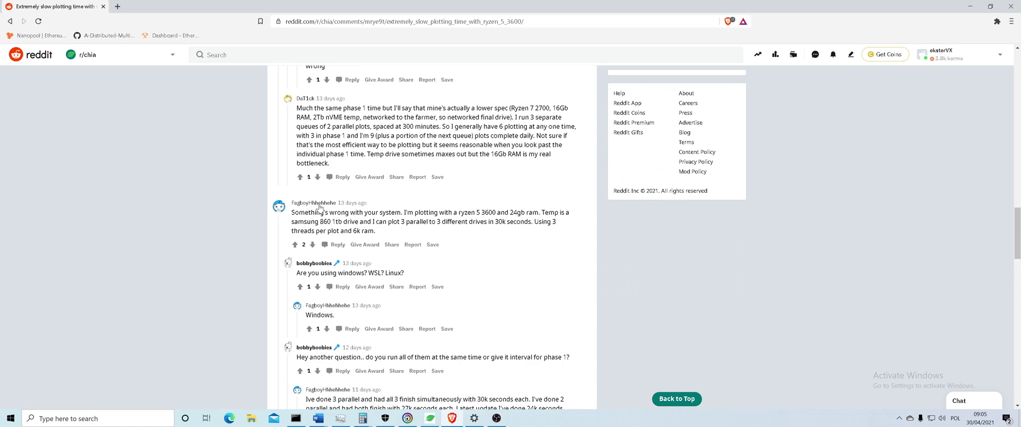
pyautogui.scroll(-1, 432, 237)
pyautogui.moveTo(291, 249); pyautogui.dragTo(450, 250)
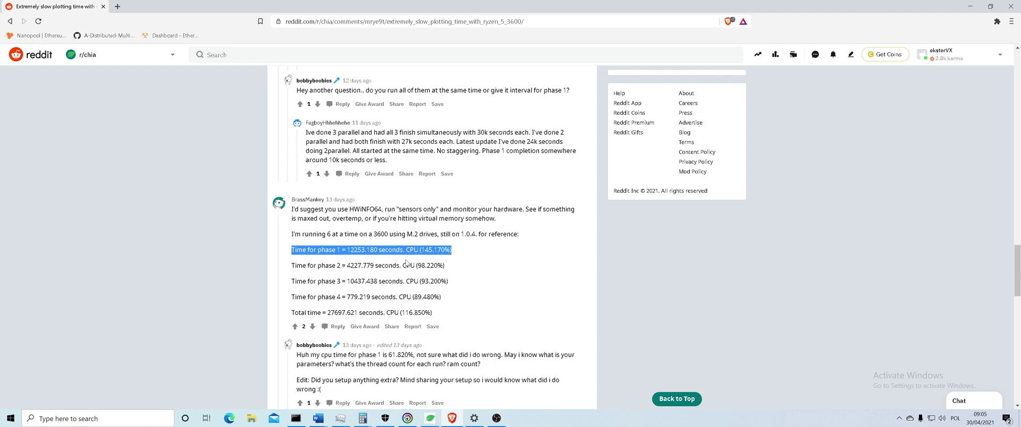
pyautogui.moveTo(290, 266); pyautogui.dragTo(447, 269)
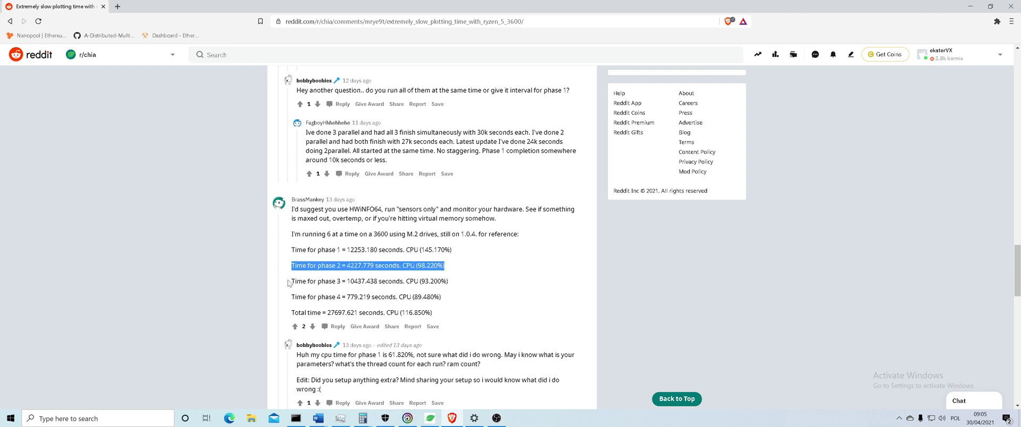
pyautogui.moveTo(289, 282); pyautogui.dragTo(447, 282)
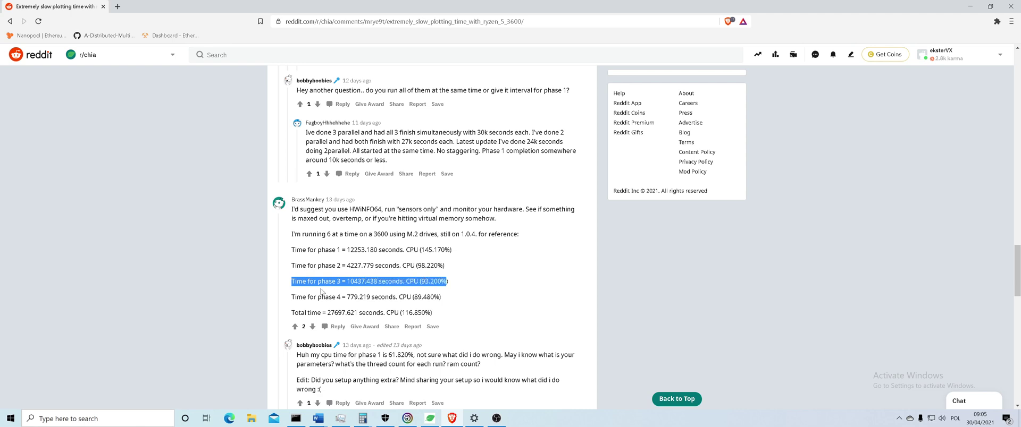
pyautogui.moveTo(290, 297); pyautogui.dragTo(442, 297)
pyautogui.moveTo(294, 313); pyautogui.dragTo(437, 314)
pyautogui.click(439, 313)
# Return to Chia Blockchain, close the plot log, and open then dismiss the first plot's actions.
pyautogui.click(437, 419)
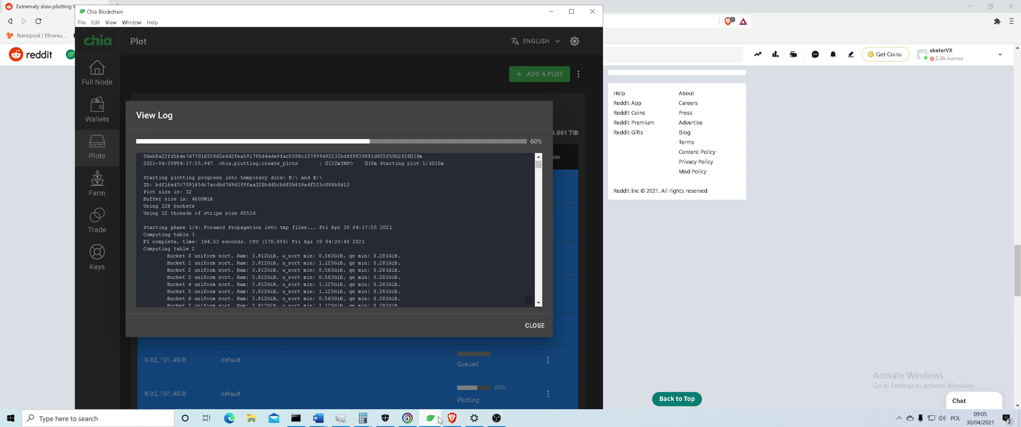
pyautogui.click(529, 325)
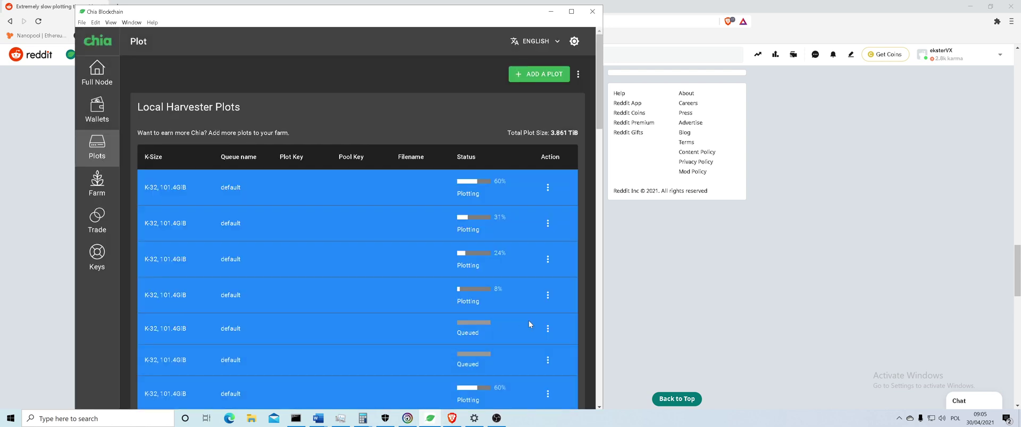
pyautogui.click(549, 187)
pyautogui.click(445, 312)
# Open the 31% plot's log and compare it with Reddit's 12253-second phase 1 time.
pyautogui.click(548, 224)
pyautogui.click(561, 217)
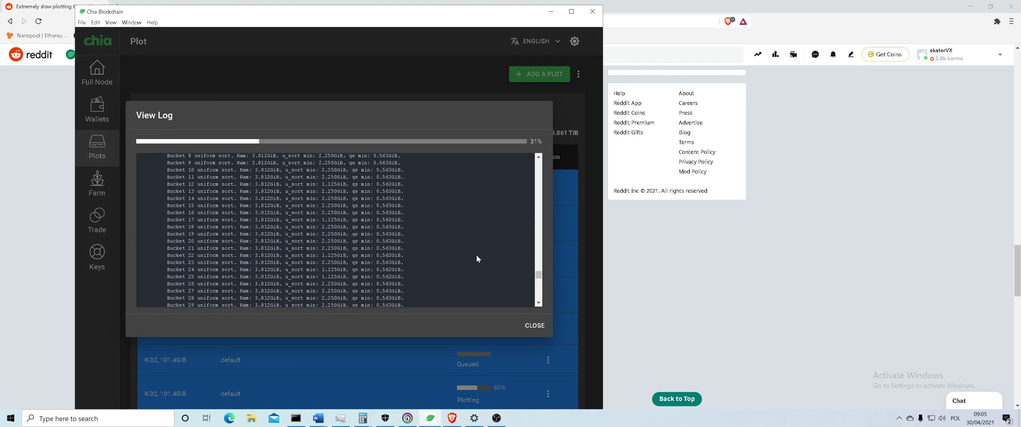
pyautogui.scroll(5, 435, 262)
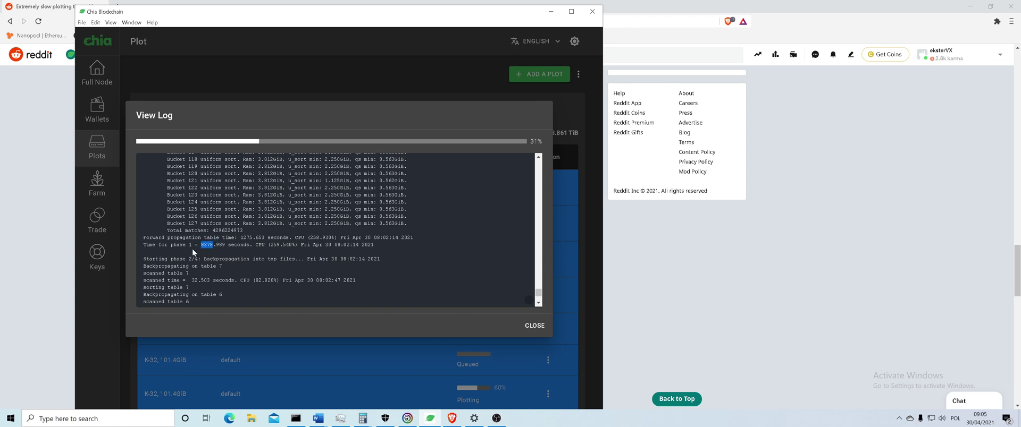
pyautogui.click(61, 255)
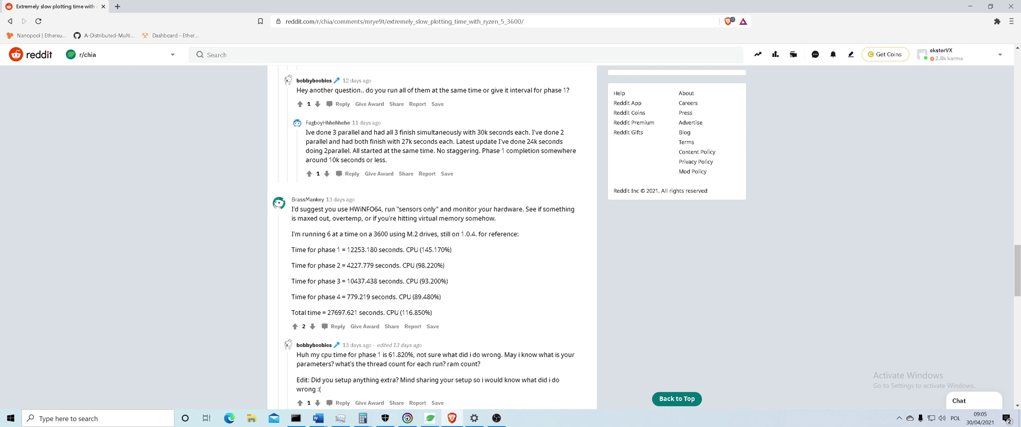
pyautogui.moveTo(347, 250); pyautogui.dragTo(365, 250)
pyautogui.click(433, 419)
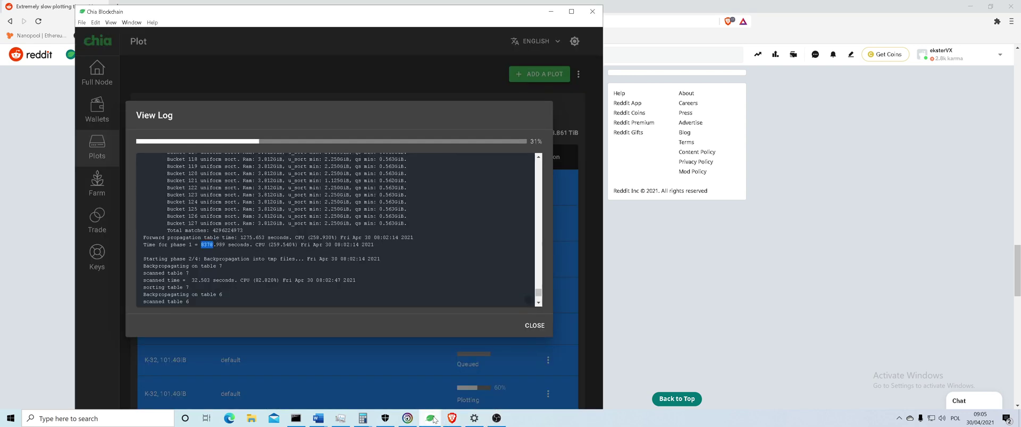
# Open the 60% plot's log and highlight its end-of-phase-1 timing lines.
pyautogui.click(532, 327)
pyautogui.click(548, 187)
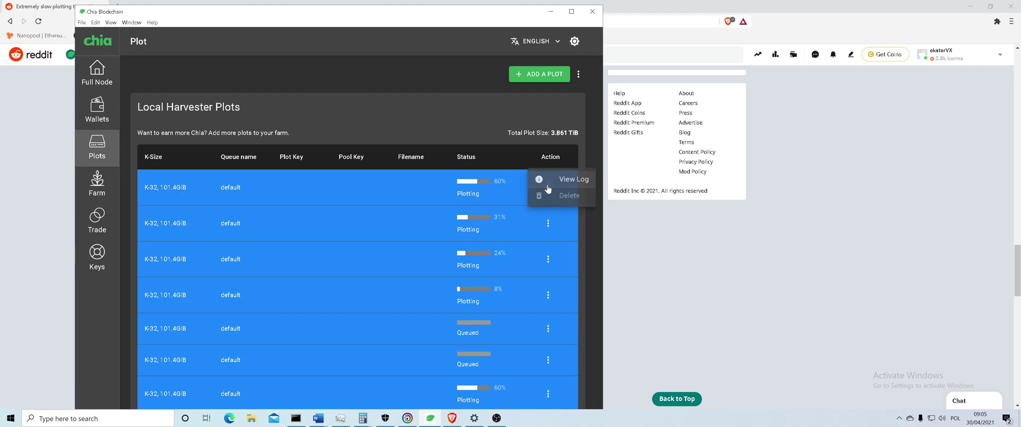
pyautogui.click(551, 185)
pyautogui.moveTo(540, 278); pyautogui.dragTo(542, 159)
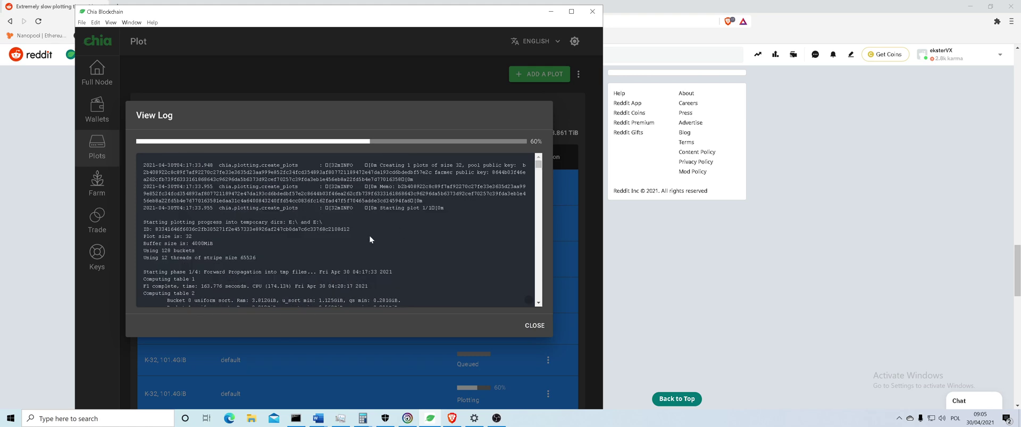
pyautogui.scroll(-10, 337, 229)
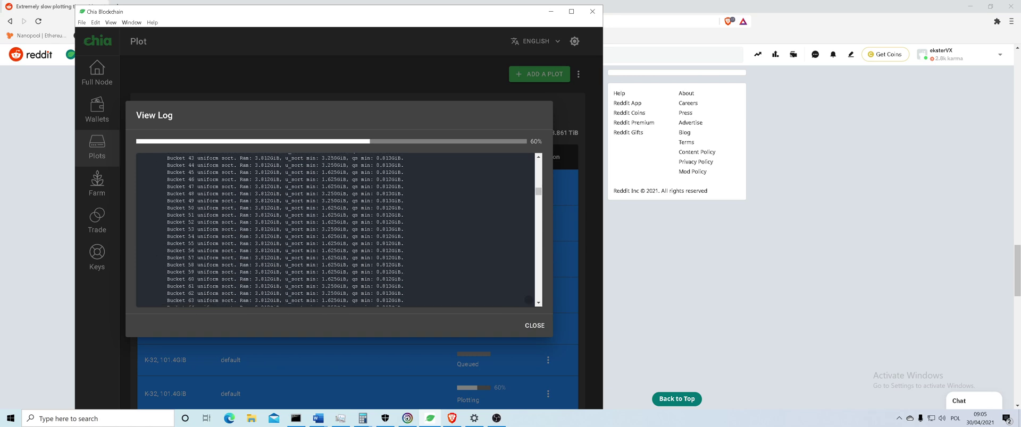
pyautogui.scroll(-20, 338, 229)
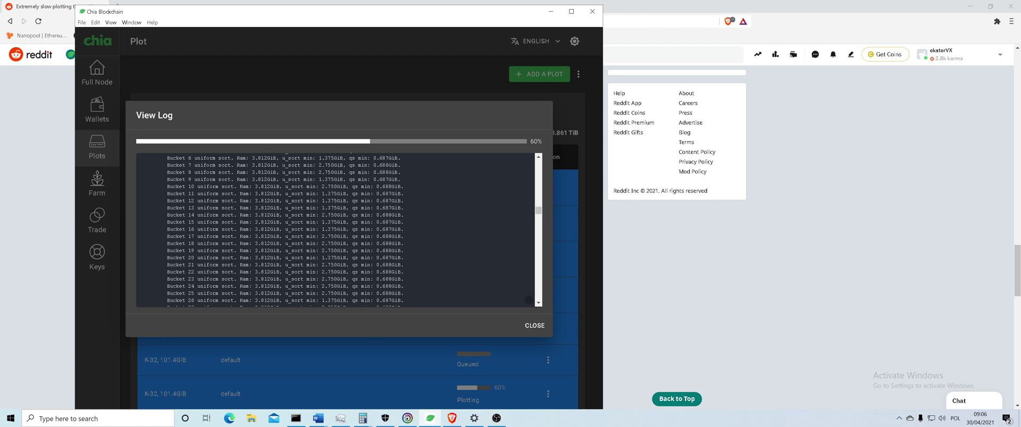
pyautogui.scroll(-15, 255, 249)
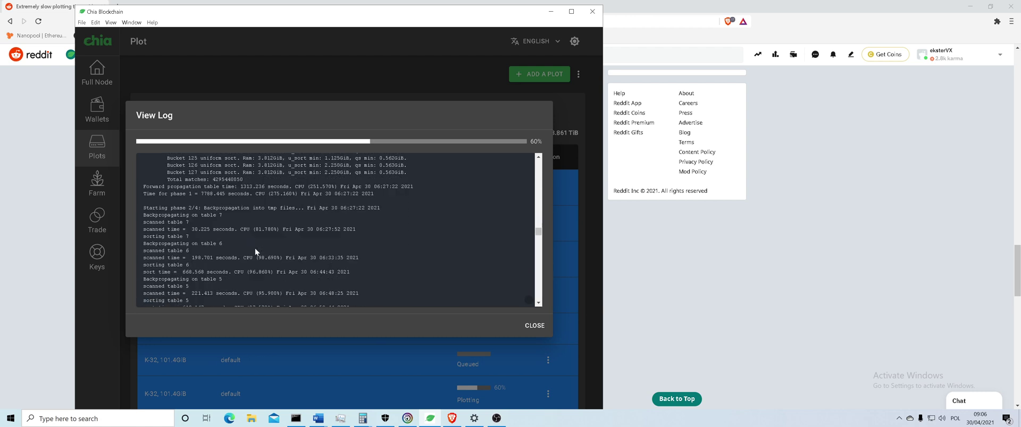
pyautogui.moveTo(206, 193); pyautogui.dragTo(143, 156)
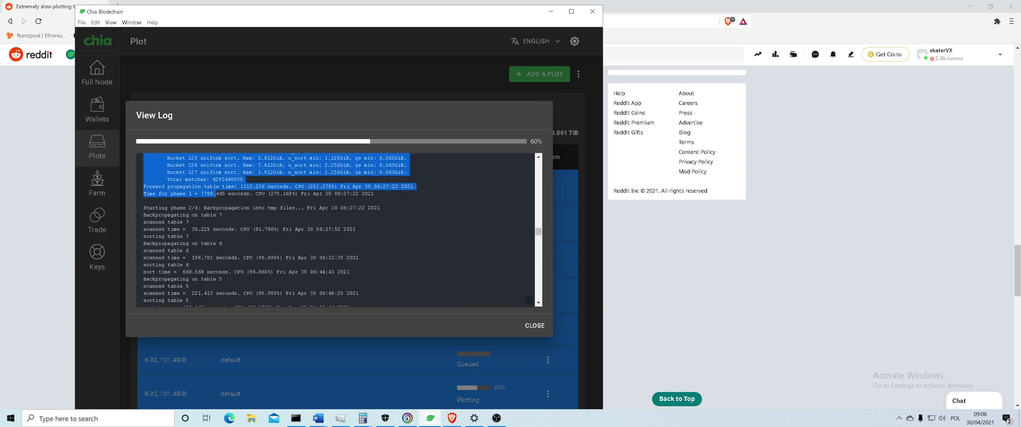
pyautogui.click(343, 247)
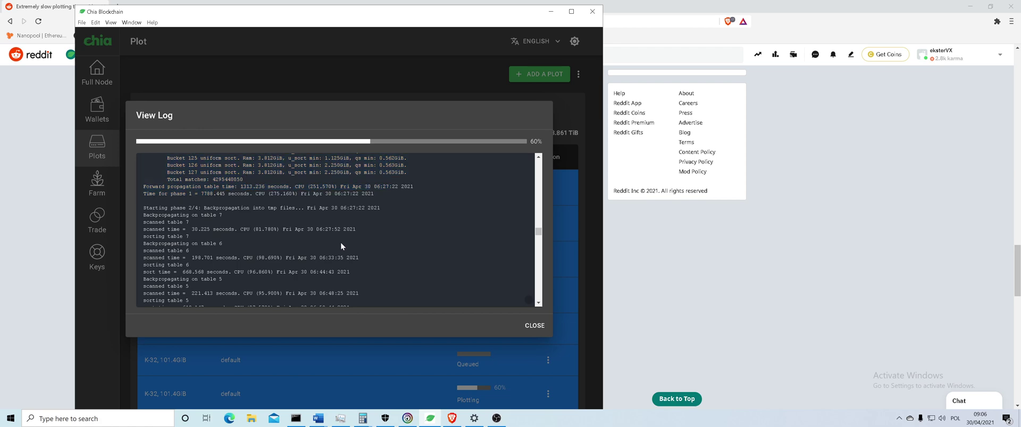
# Reopen the 60% plot's log and highlight the 'Using 12 threads of stripe size 65536' line.
pyautogui.click(534, 326)
pyautogui.click(548, 187)
pyautogui.click(564, 179)
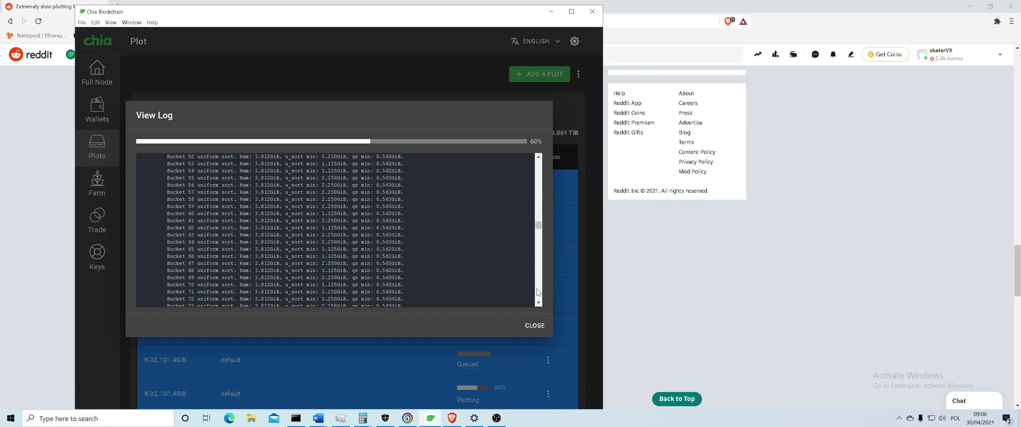
pyautogui.moveTo(538, 160)
pyautogui.mouseDown()
pyautogui.moveTo(538, 287)
pyautogui.moveTo(538, 162)
pyautogui.mouseUp()
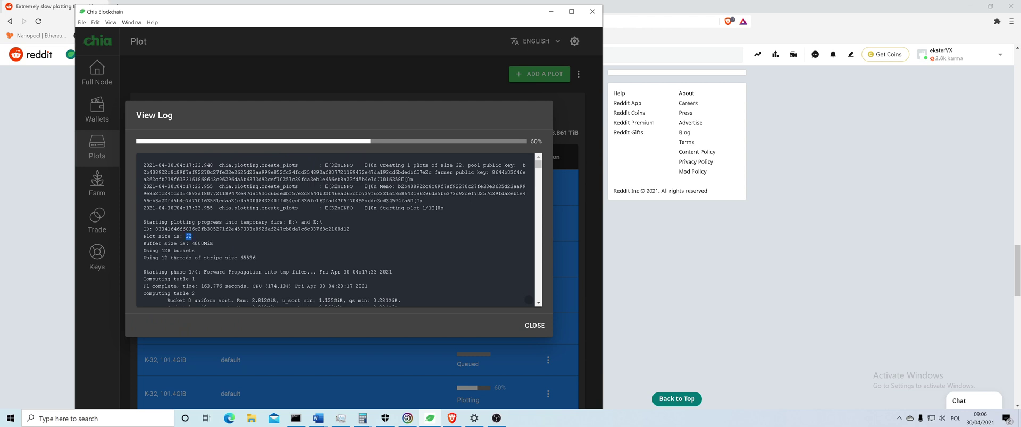
pyautogui.moveTo(147, 257); pyautogui.dragTo(190, 258)
pyautogui.moveTo(255, 257); pyautogui.dragTo(150, 257)
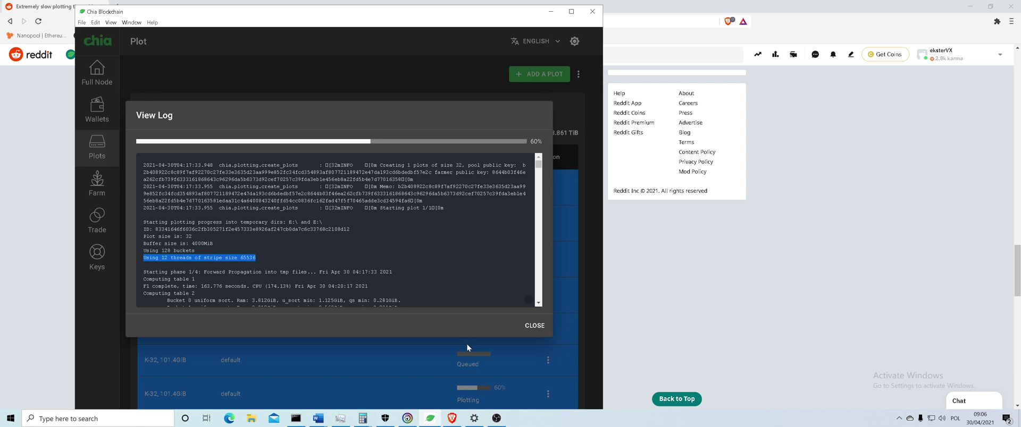
# Open Task Manager, move it left, and select the Chia (25) process on Processes.
pyautogui.rightClick(539, 414)
pyautogui.click(575, 381)
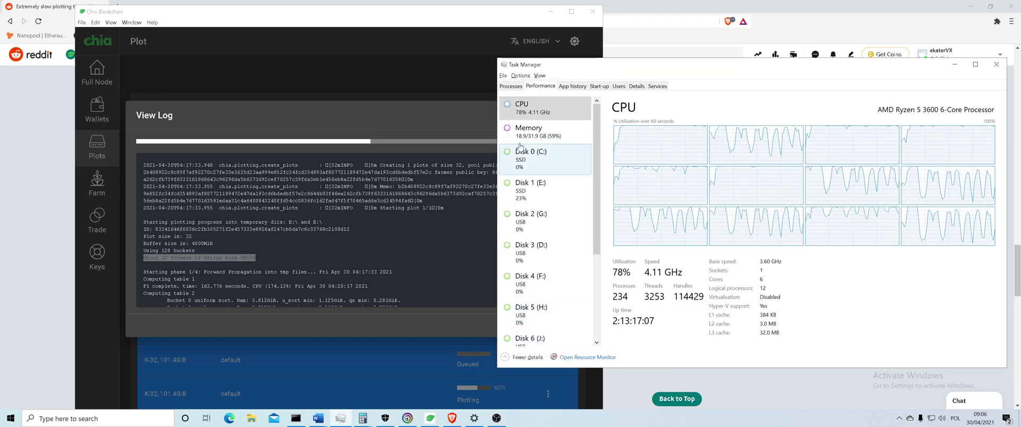
pyautogui.moveTo(574, 69); pyautogui.dragTo(362, 78)
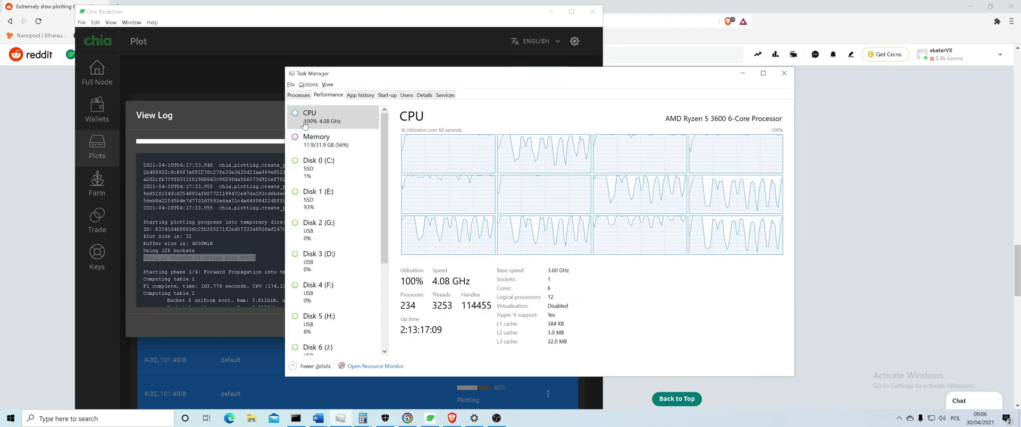
pyautogui.click(298, 95)
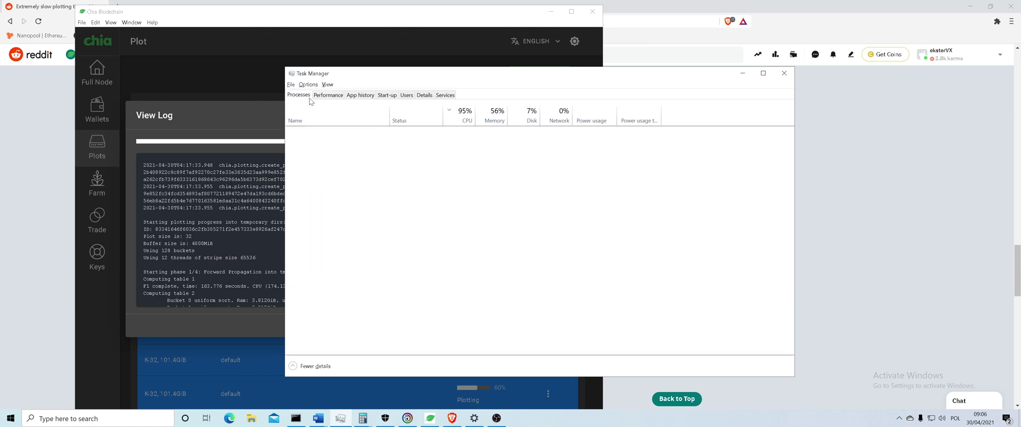
pyautogui.click(457, 136)
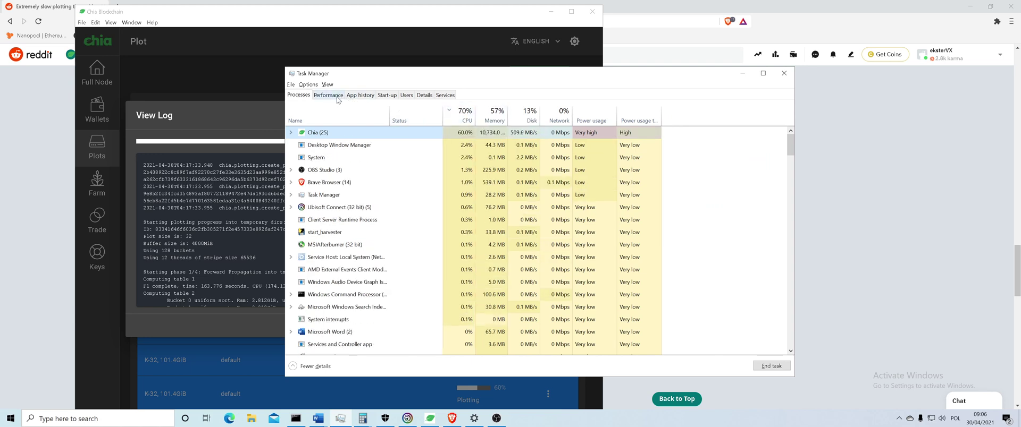
# Close Chia's plot log, check the 100% CPU graphs, and return to Reddit.
pyautogui.click(273, 99)
pyautogui.click(532, 324)
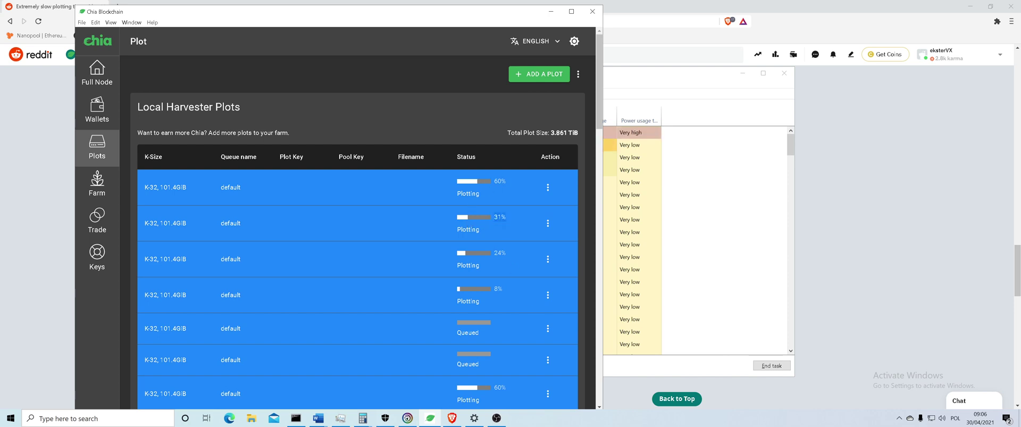
pyautogui.scroll(-3, 515, 310)
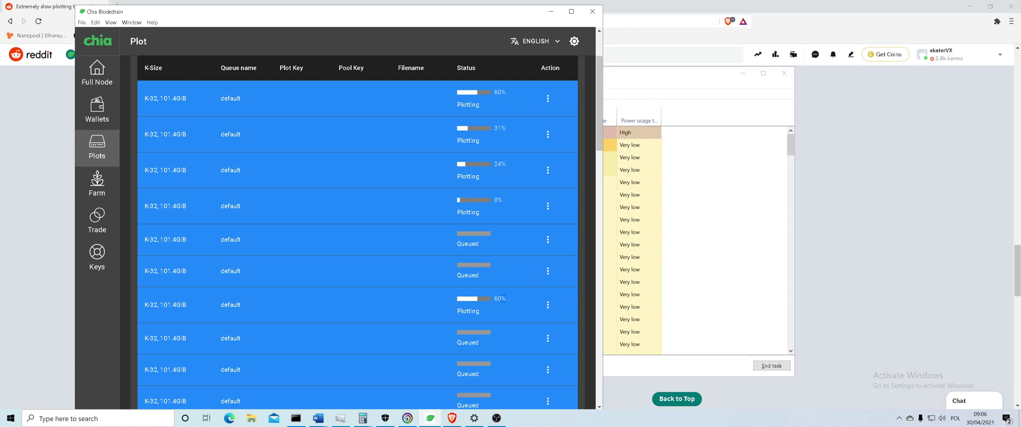
pyautogui.click(635, 91)
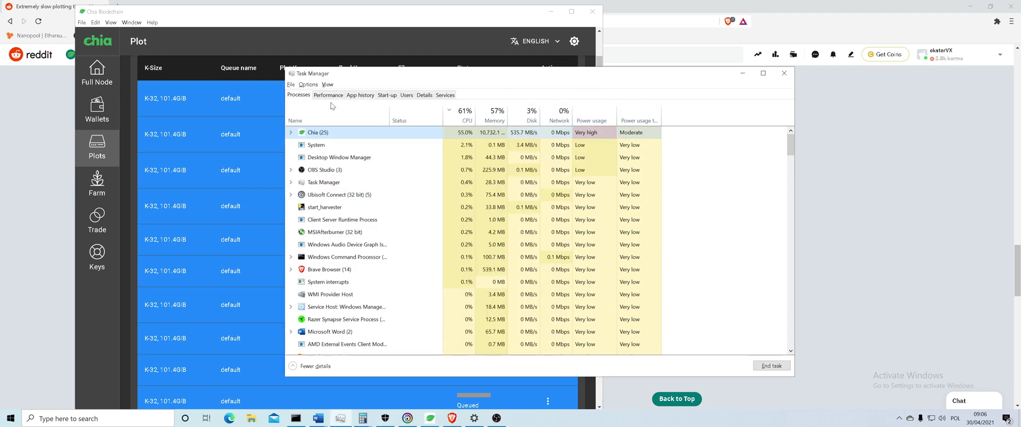
pyautogui.click(328, 94)
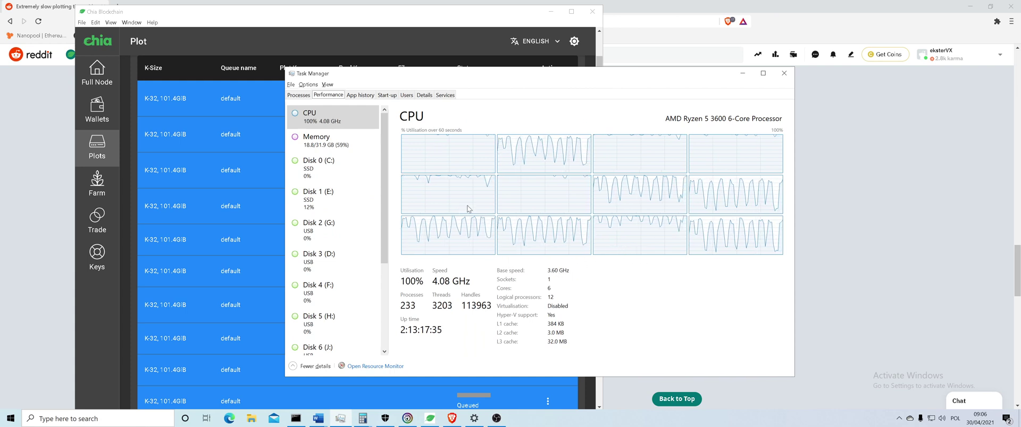
pyautogui.click(256, 188)
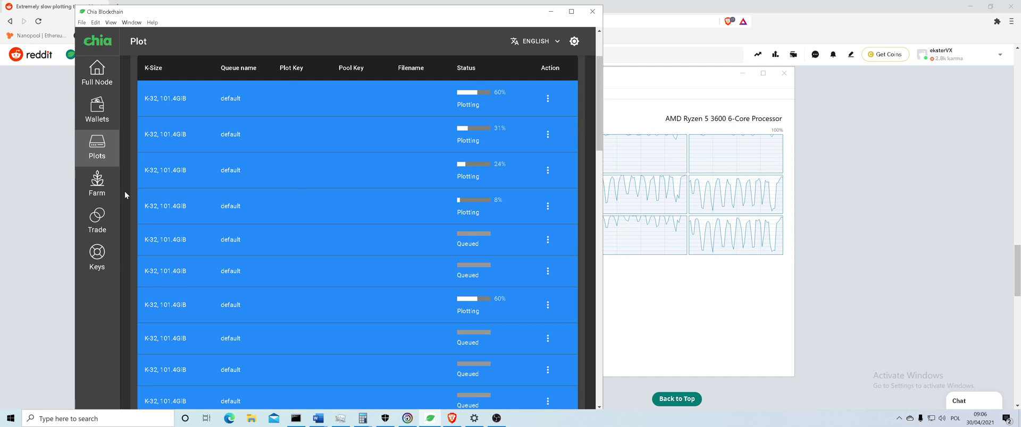
pyautogui.click(53, 202)
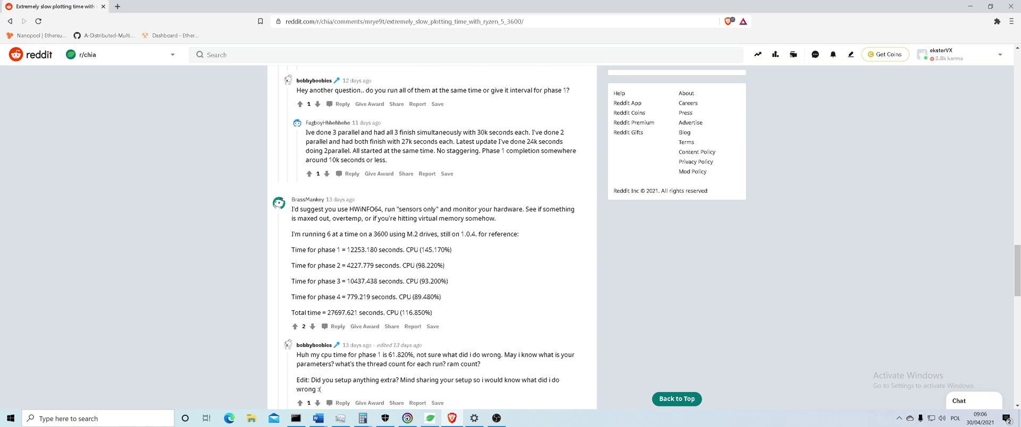
# Read further down the Reddit comments, then bring up the taskbar menu for Task Manager.
pyautogui.scroll(-5, 425, 226)
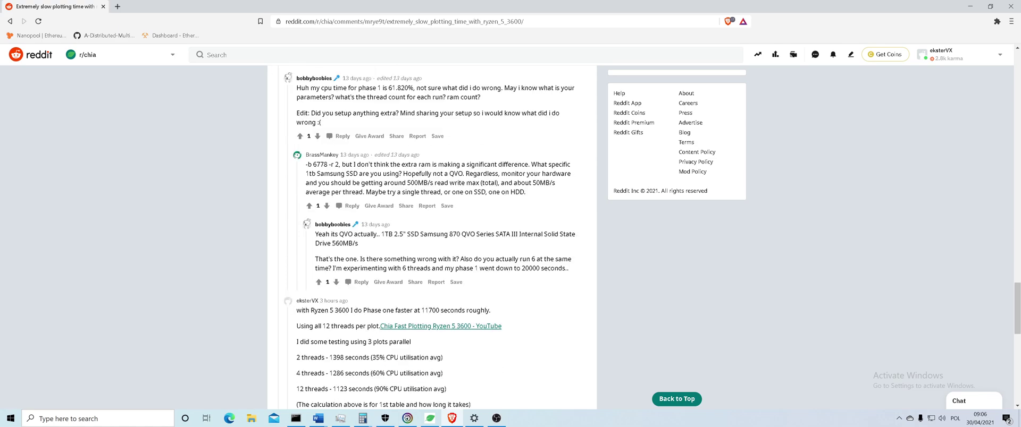
pyautogui.scroll(-3, 425, 239)
pyautogui.scroll(10, 425, 239)
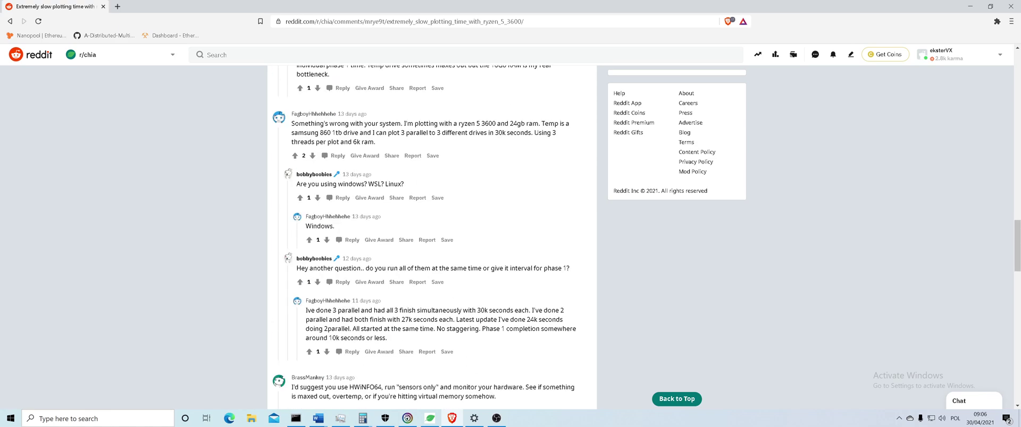
pyautogui.scroll(-4, 425, 239)
pyautogui.rightClick(541, 419)
# Launch Task Manager and check the Memory, Disk 1 (E:) SSD and CPU graphs.
pyautogui.click(568, 379)
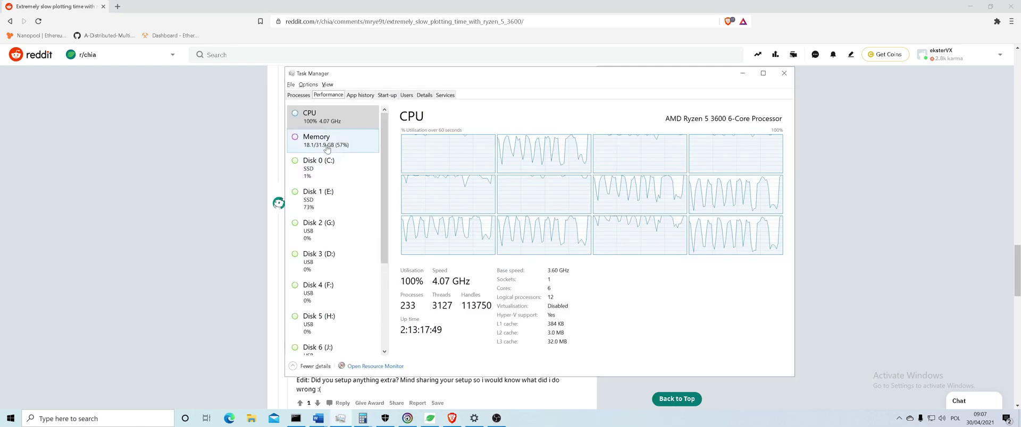
pyautogui.click(327, 149)
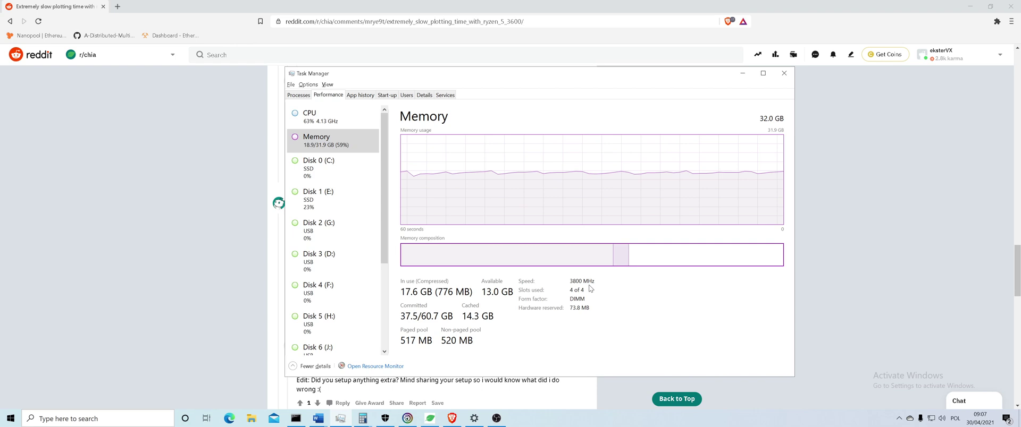
pyautogui.click(335, 198)
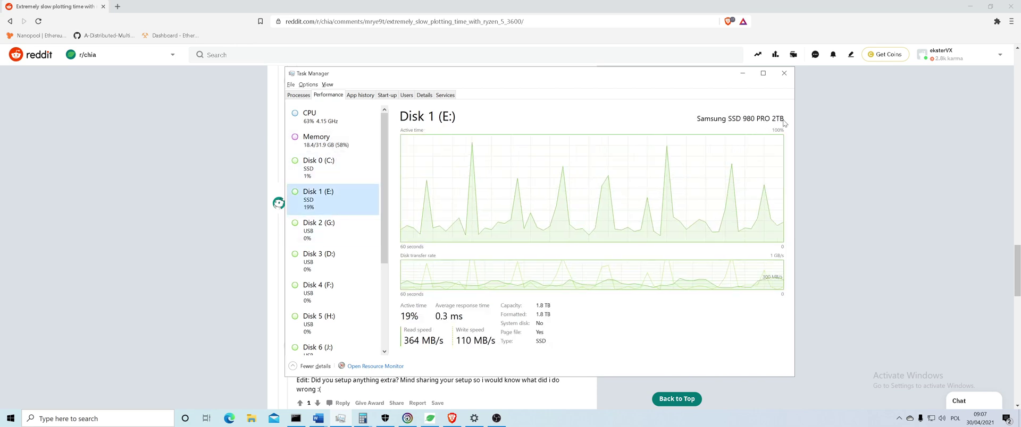
pyautogui.click(350, 131)
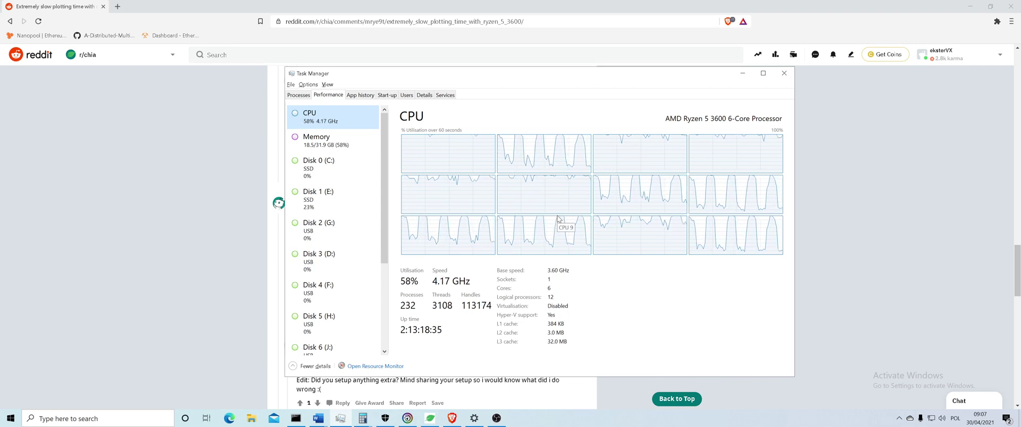
# Expand the Chia (25) process group and inspect its busiest child process.
pyautogui.click(298, 96)
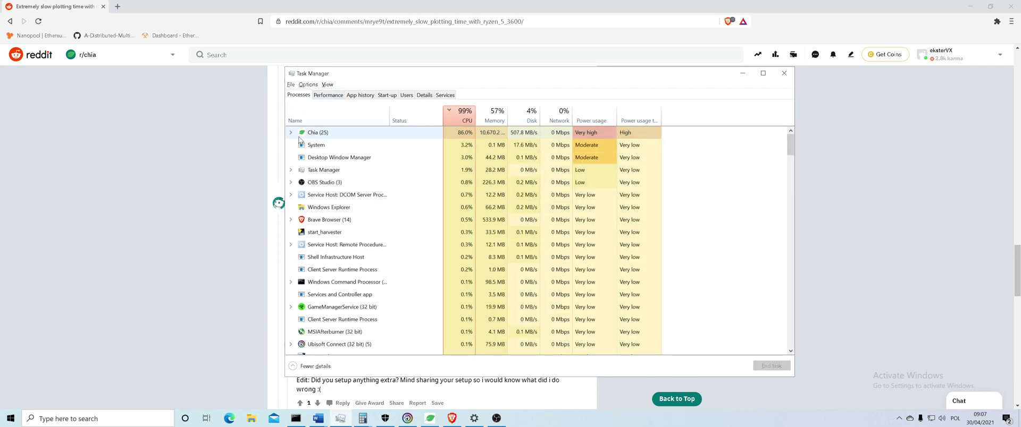
pyautogui.click(291, 132)
pyautogui.click(394, 144)
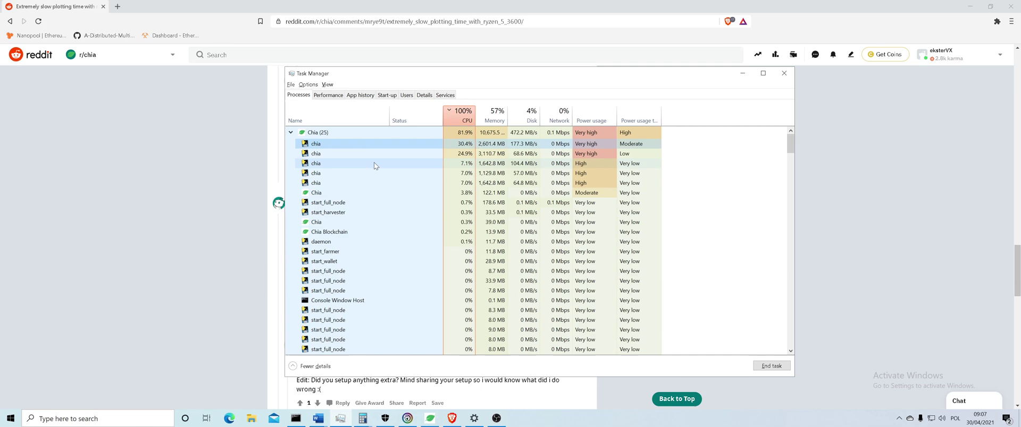
pyautogui.click(328, 95)
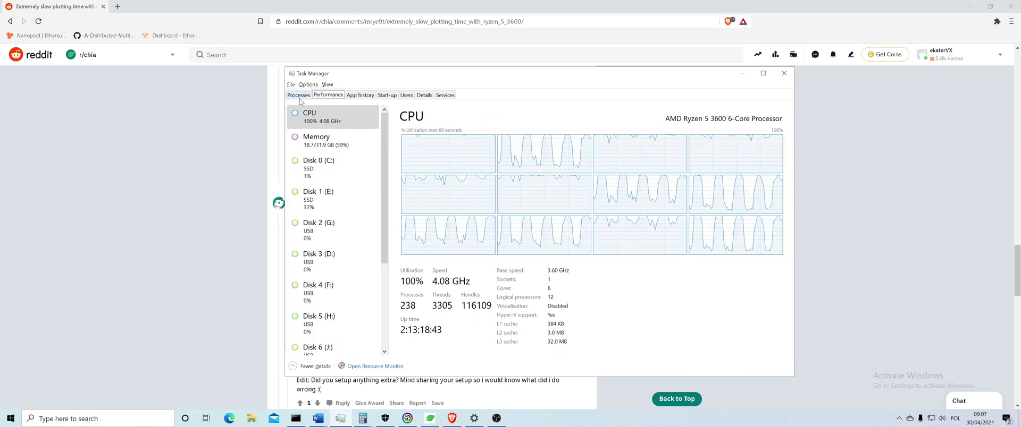
pyautogui.click(299, 95)
# Clear the marked Reddit timing text, scroll up, and open a new Brave tab.
pyautogui.click(247, 245)
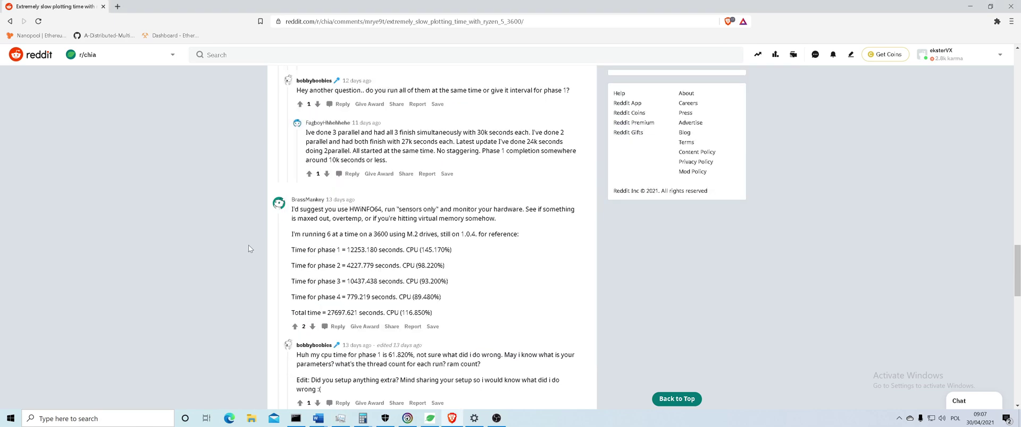
pyautogui.moveTo(445, 263); pyautogui.dragTo(285, 265)
pyautogui.click(437, 263)
pyautogui.scroll(10, 489, 265)
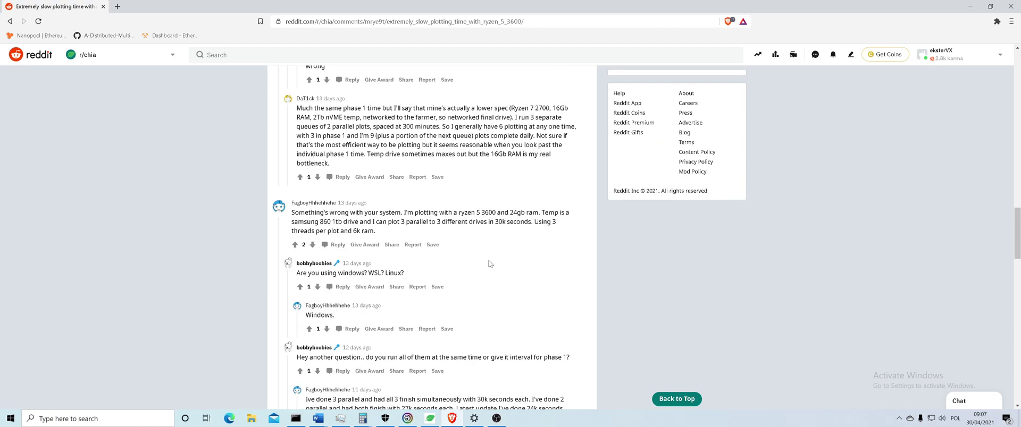
pyautogui.scroll(5, 488, 266)
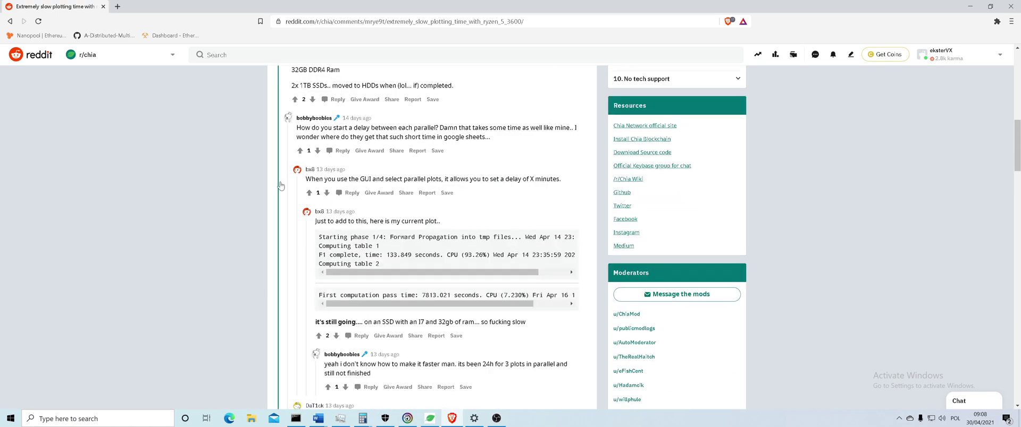
pyautogui.hotkey('ctrl', 't')
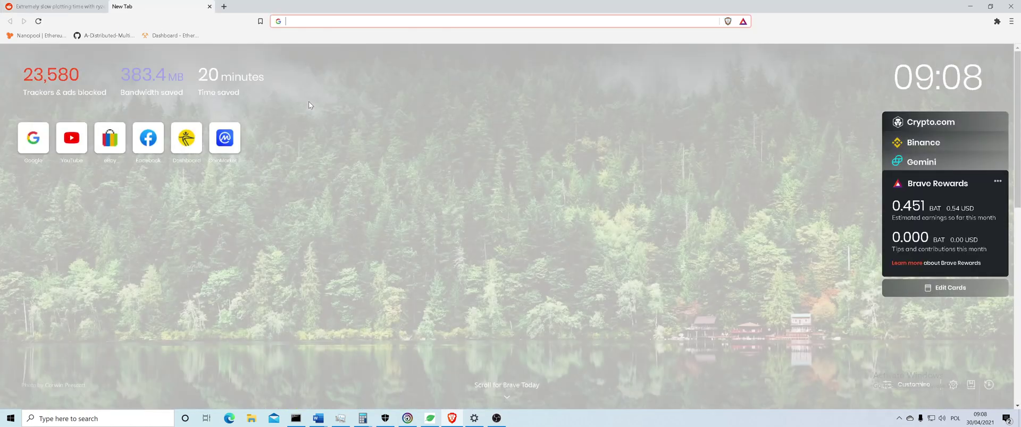
# Switch to the YouTube video tab and scroll to the thread-count test comment.
pyautogui.click(88, 5)
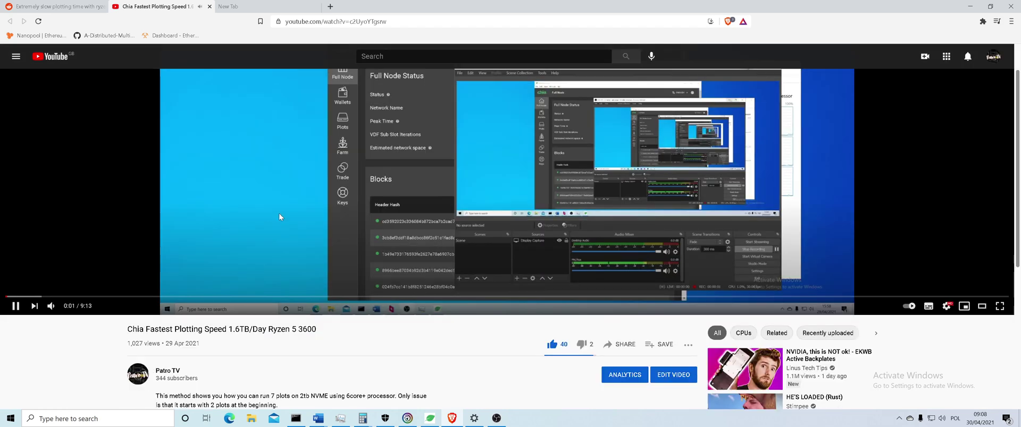
pyautogui.scroll(-5, 329, 276)
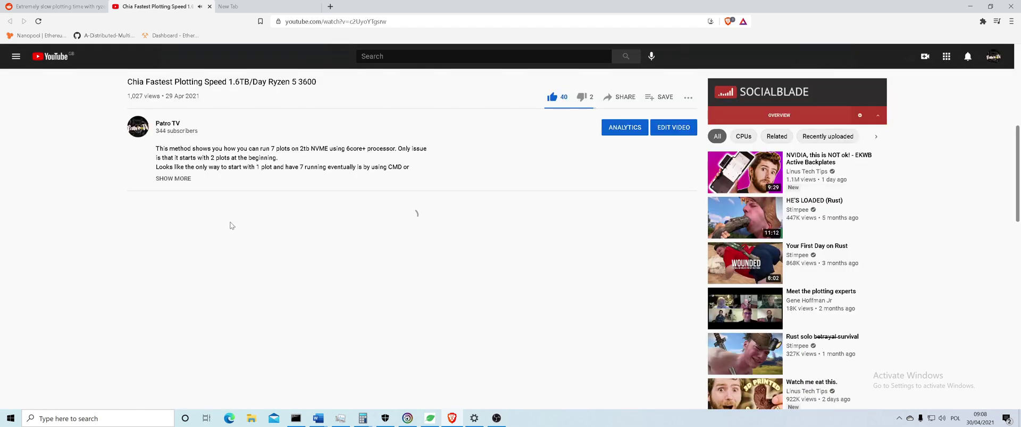
pyautogui.scroll(-1, 231, 234)
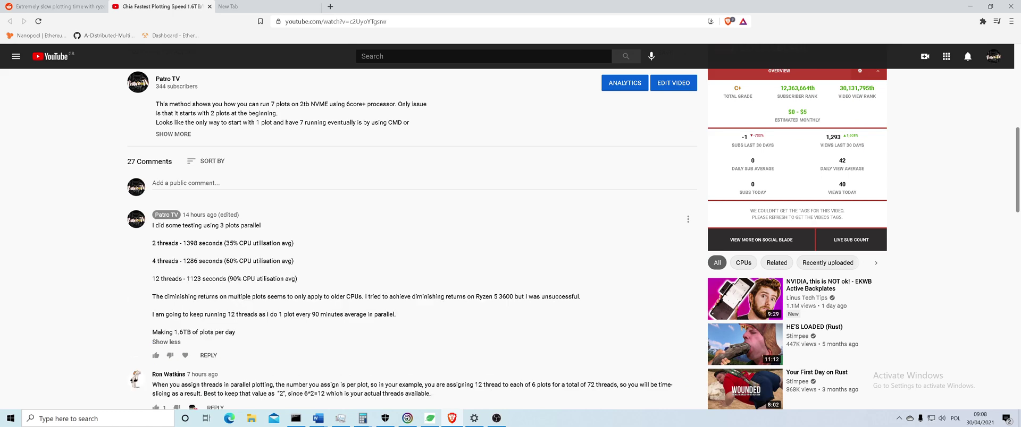
pyautogui.moveTo(213, 244); pyautogui.dragTo(159, 213)
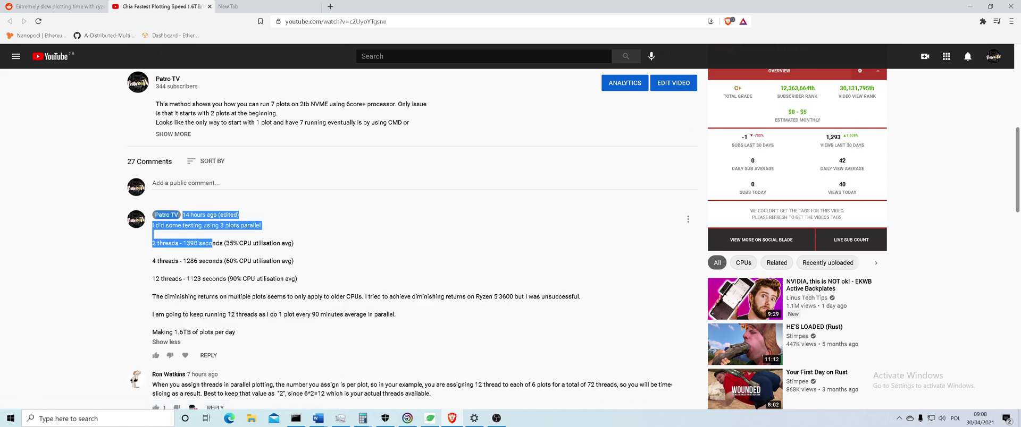
pyautogui.click(298, 254)
# Highlight the 35% CPU/1398 s, 4-thread and 12-thread results, then minimize the browser.
pyautogui.moveTo(294, 243)
pyautogui.mouseDown()
pyautogui.moveTo(186, 243)
pyautogui.moveTo(295, 244)
pyautogui.mouseUp()
pyautogui.click(187, 243)
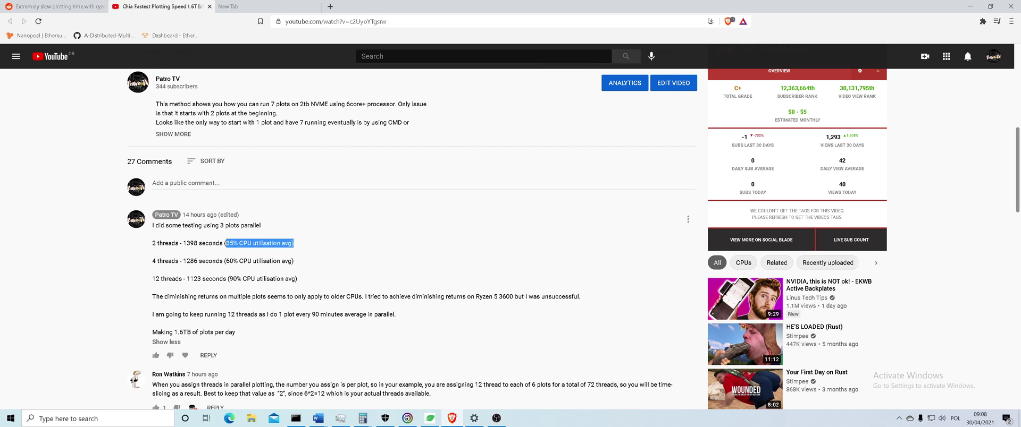
pyautogui.moveTo(226, 261); pyautogui.dragTo(273, 268)
pyautogui.moveTo(186, 279); pyautogui.dragTo(295, 279)
pyautogui.click(295, 279)
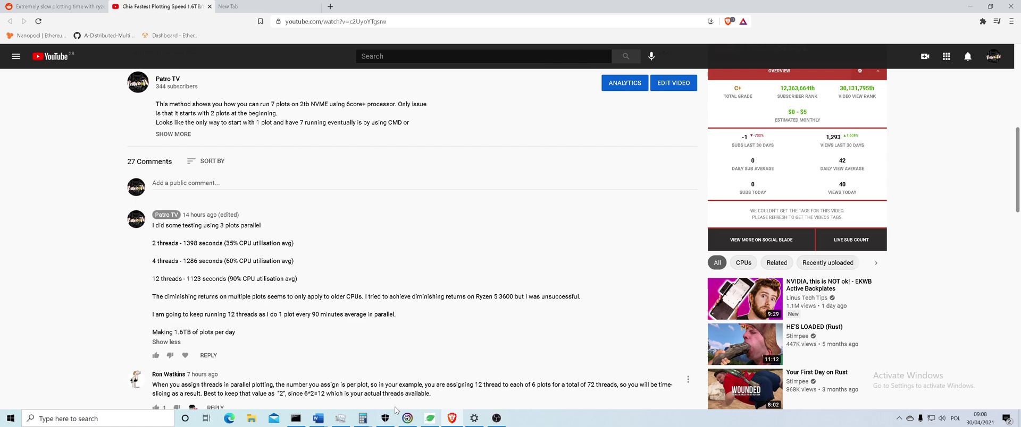
pyautogui.click(970, 6)
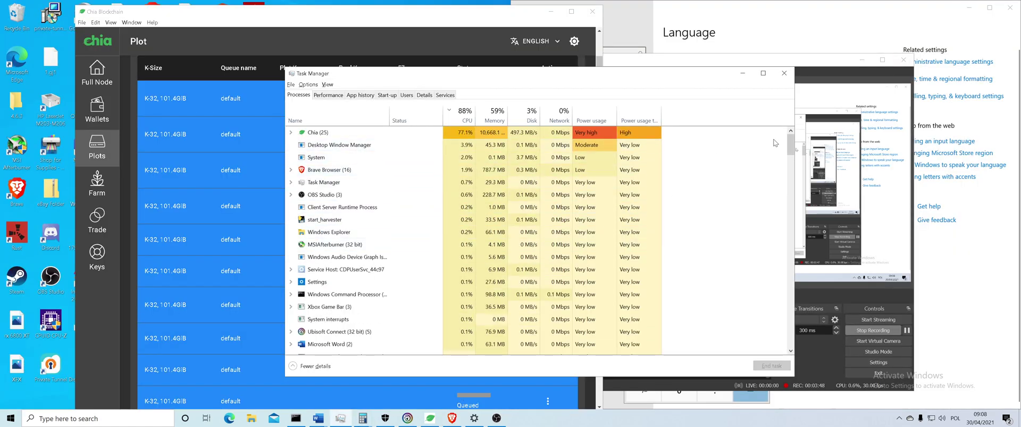
# Expand the Chia (25) process group and compare it against the CPU performance graphs.
pyautogui.click(342, 132)
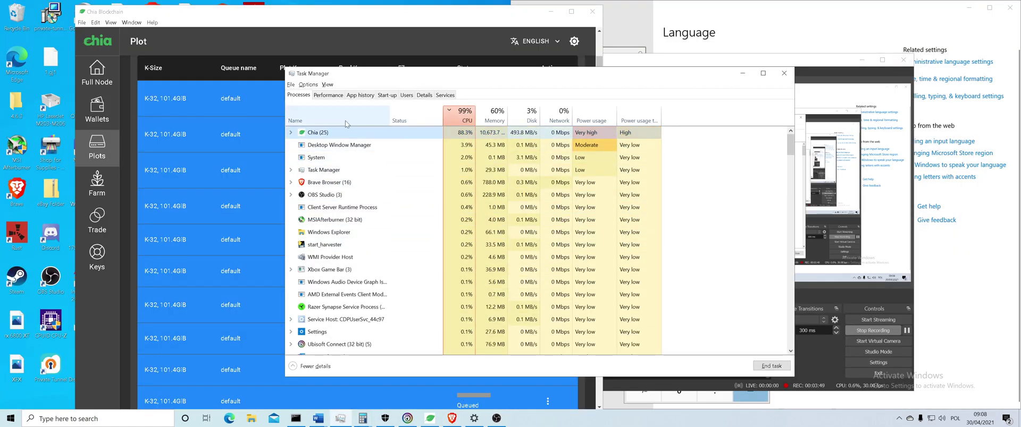
pyautogui.click(291, 132)
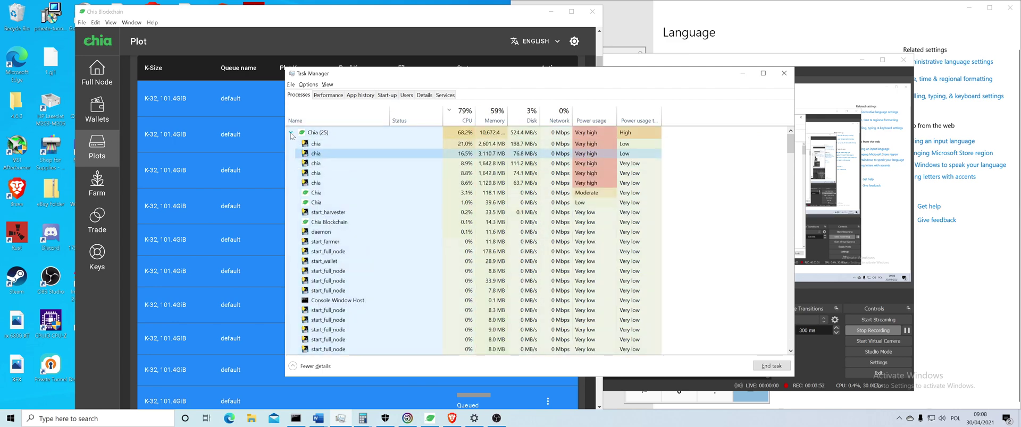
pyautogui.click(290, 132)
pyautogui.click(328, 95)
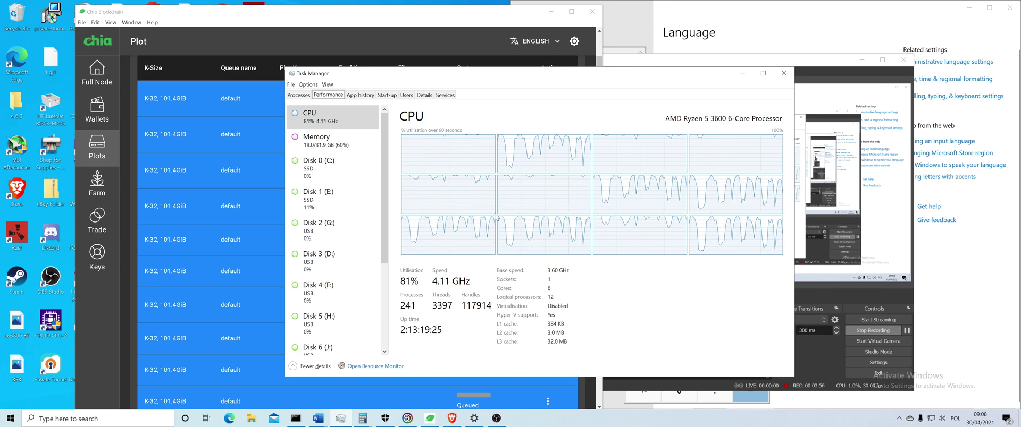
pyautogui.click(299, 96)
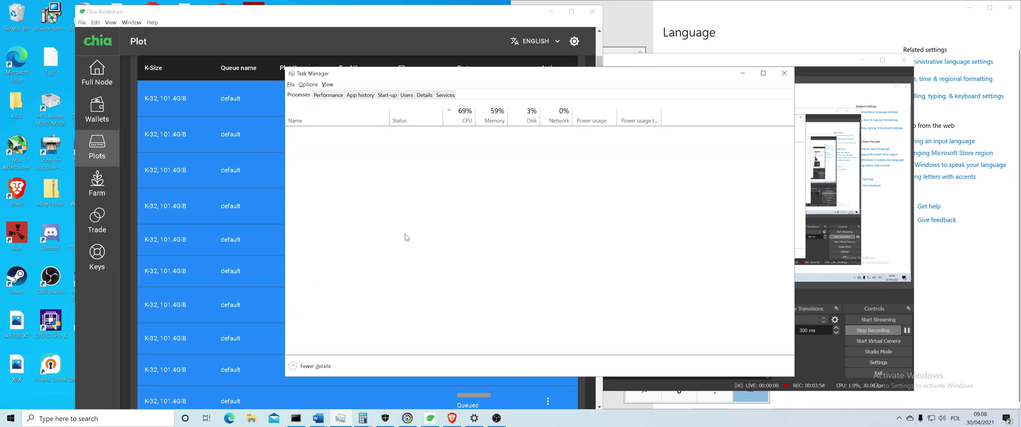
pyautogui.click(319, 132)
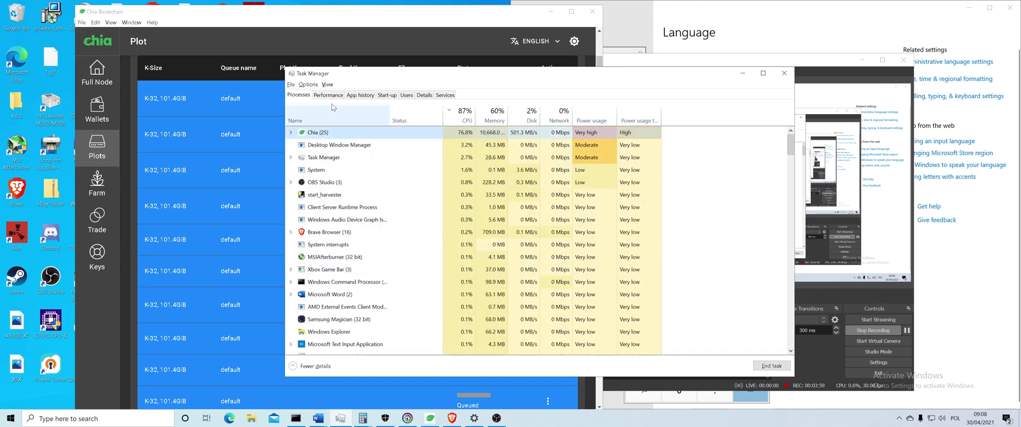
pyautogui.doubleClick(320, 131)
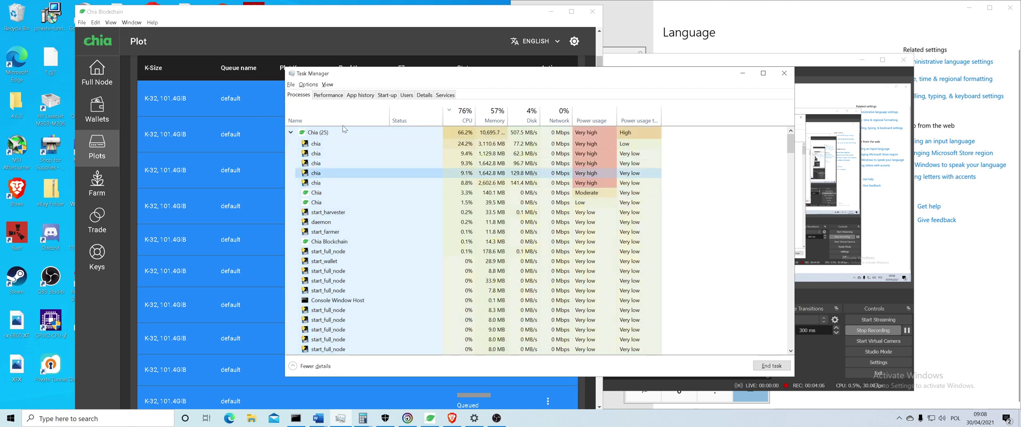
pyautogui.click(328, 95)
pyautogui.moveTo(332, 81); pyautogui.dragTo(403, 88)
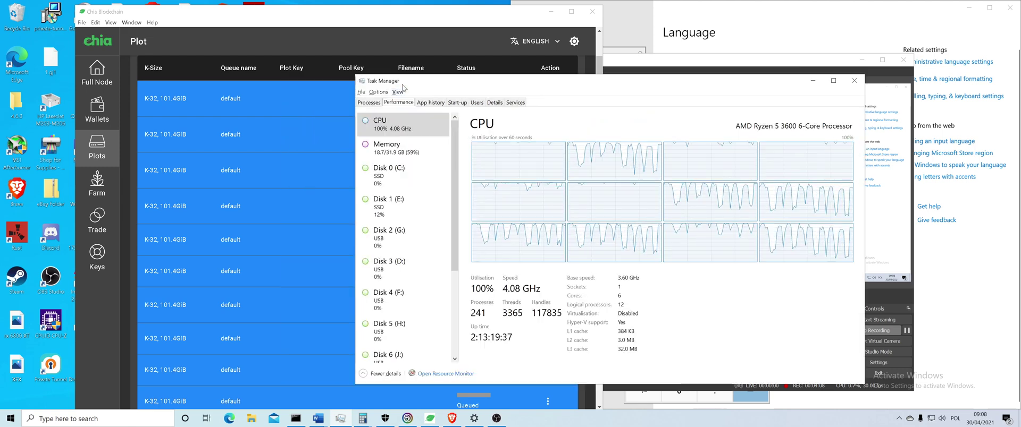
pyautogui.click(369, 102)
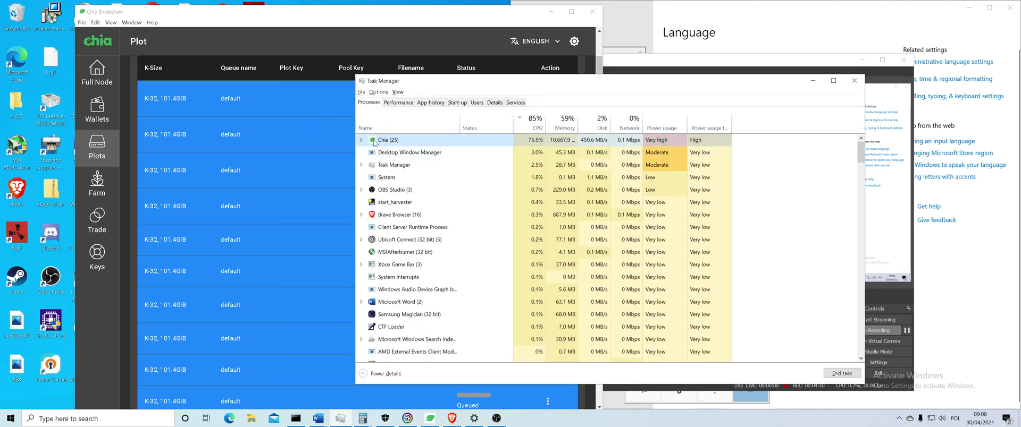
# Expand and collapse the Brave Browser (16) group, then view the 100% CPU graphs.
pyautogui.scroll(-1, 394, 204)
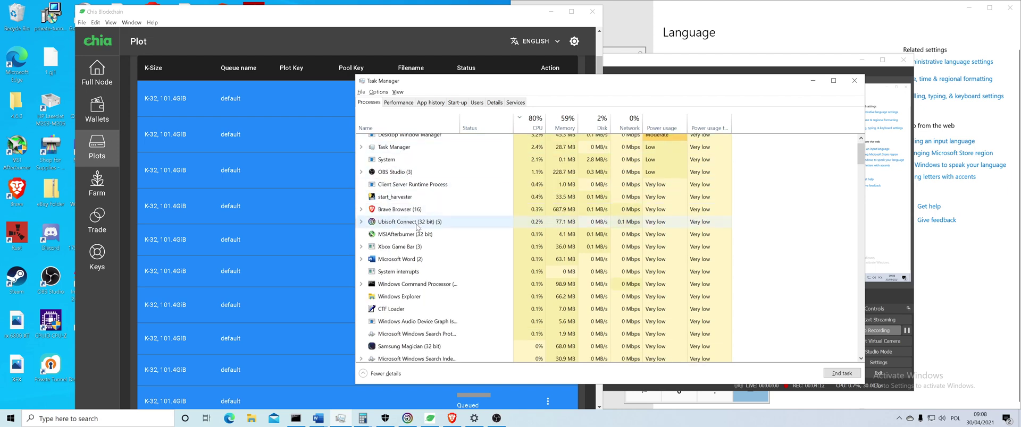
pyautogui.click(416, 209)
pyautogui.press('Right')
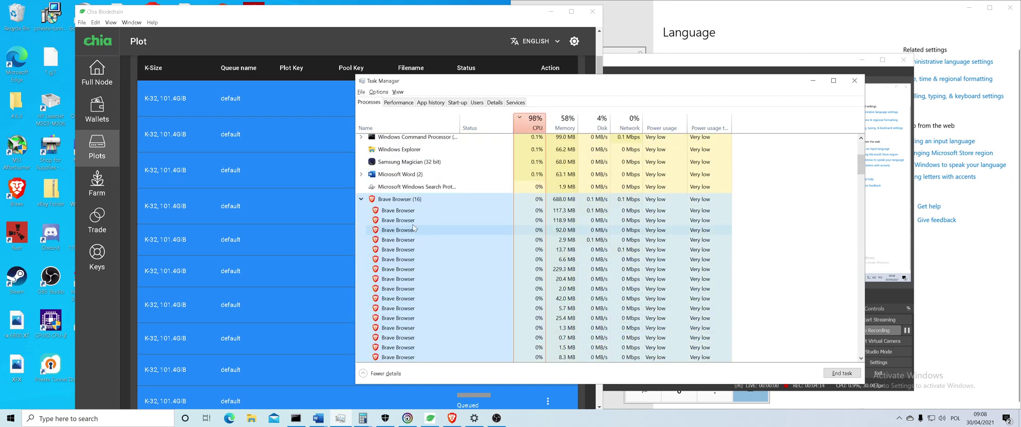
pyautogui.click(426, 333)
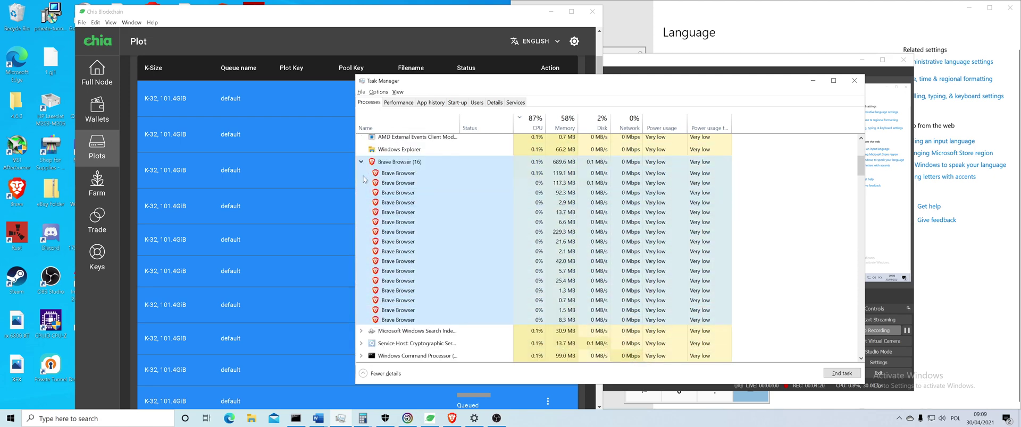
pyautogui.click(361, 162)
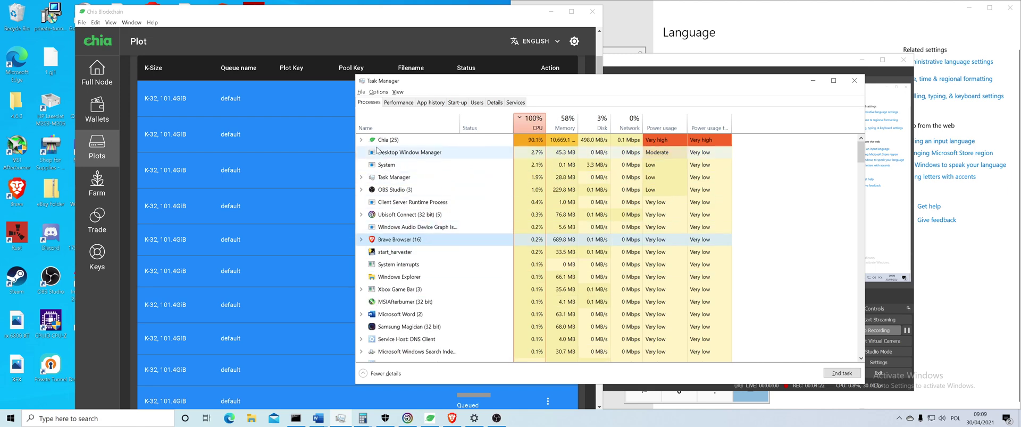
pyautogui.click(379, 141)
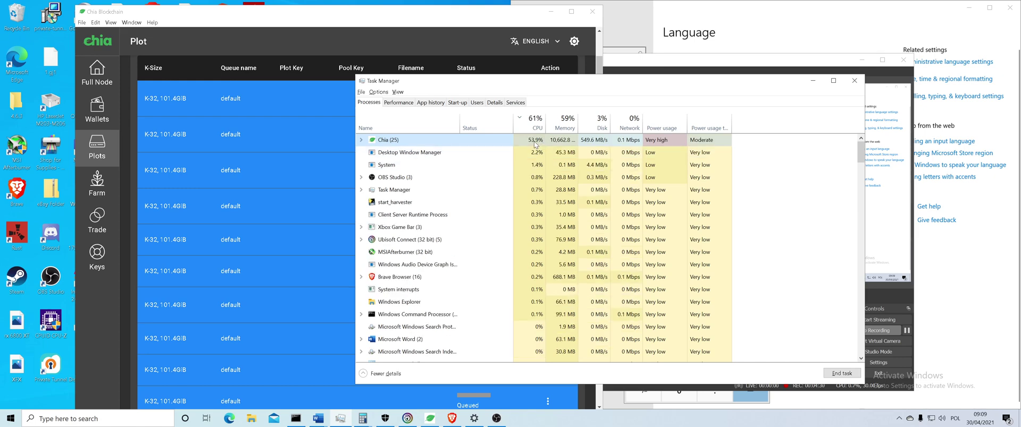
pyautogui.click(399, 103)
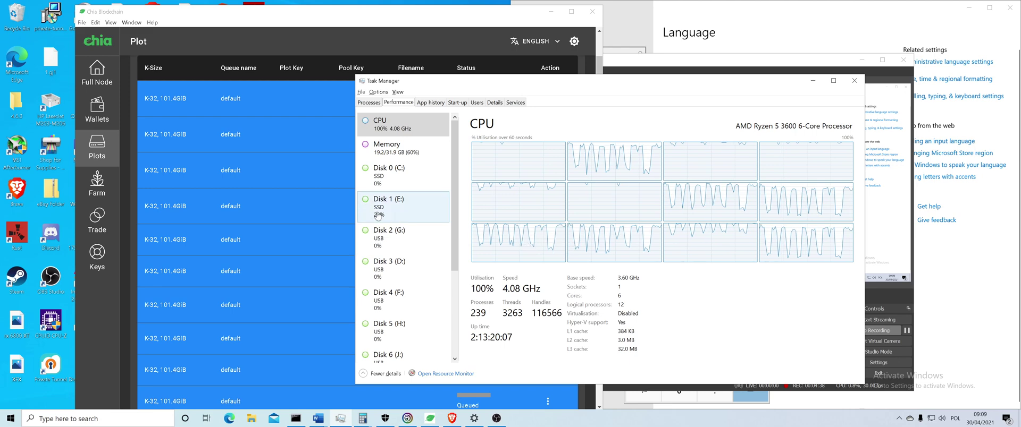
pyautogui.click(324, 189)
pyautogui.click(547, 98)
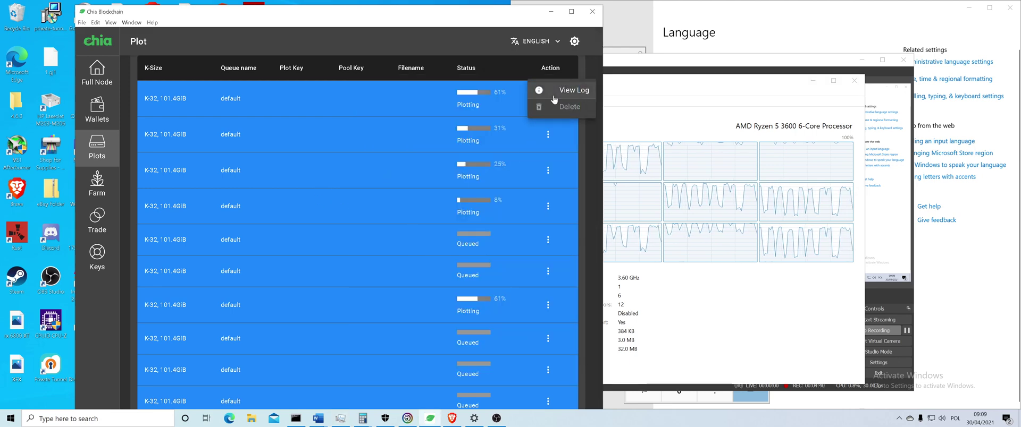
pyautogui.click(558, 88)
pyautogui.scroll(20, 539, 291)
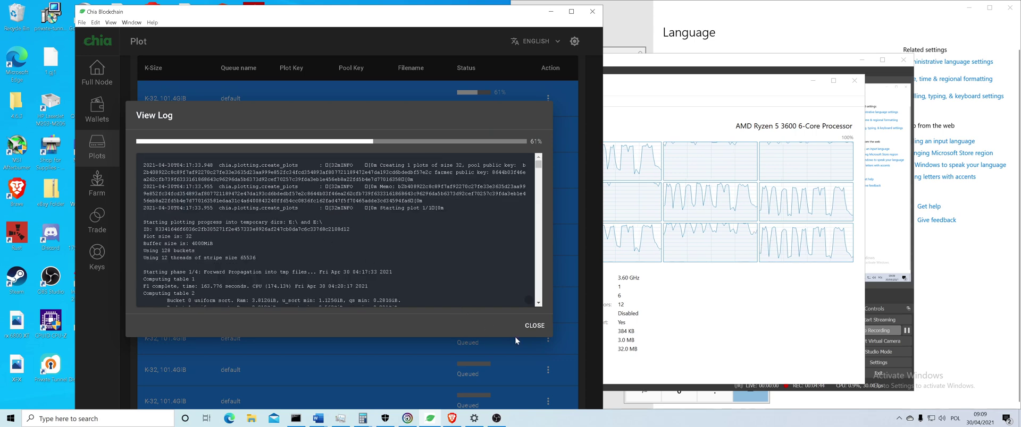
pyautogui.click(527, 331)
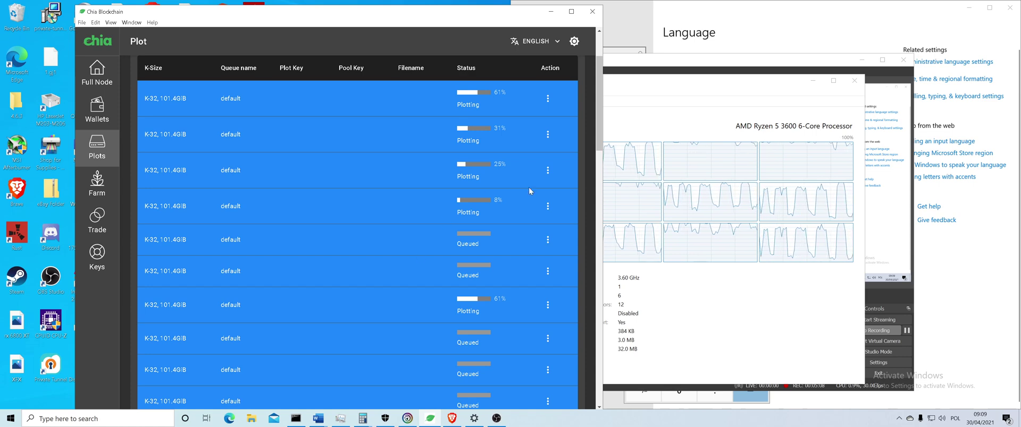
pyautogui.click(612, 299)
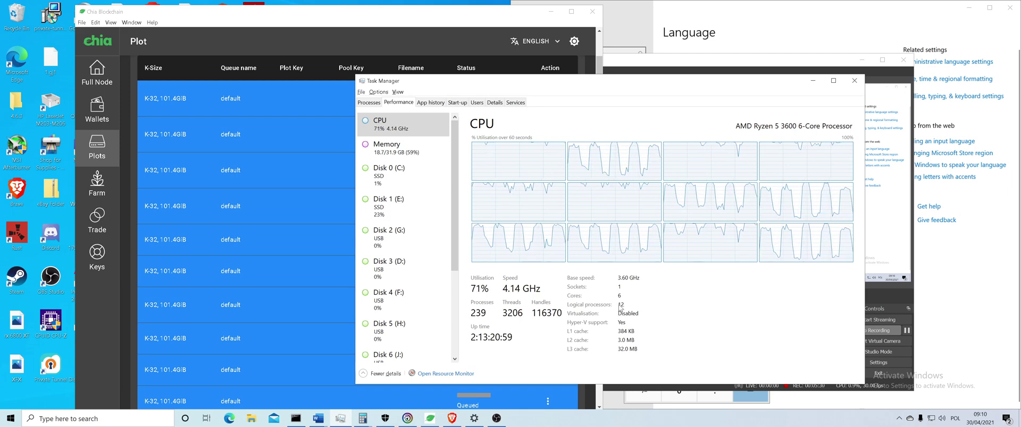
pyautogui.click(314, 212)
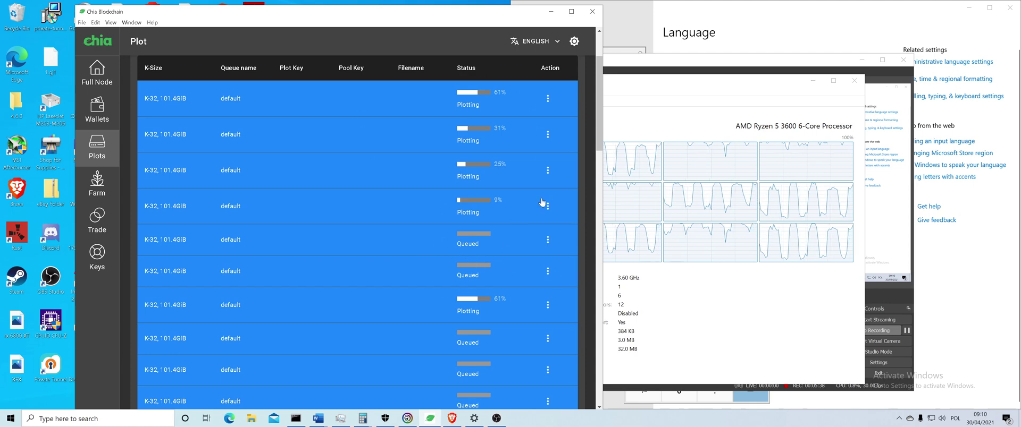
pyautogui.hotkey('alt', 'Tab')
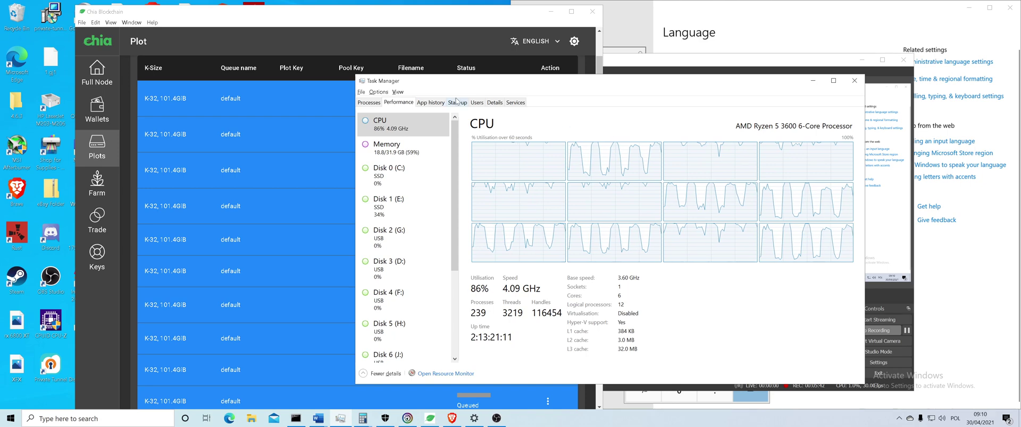
pyautogui.hotkey('alt', 'Tab')
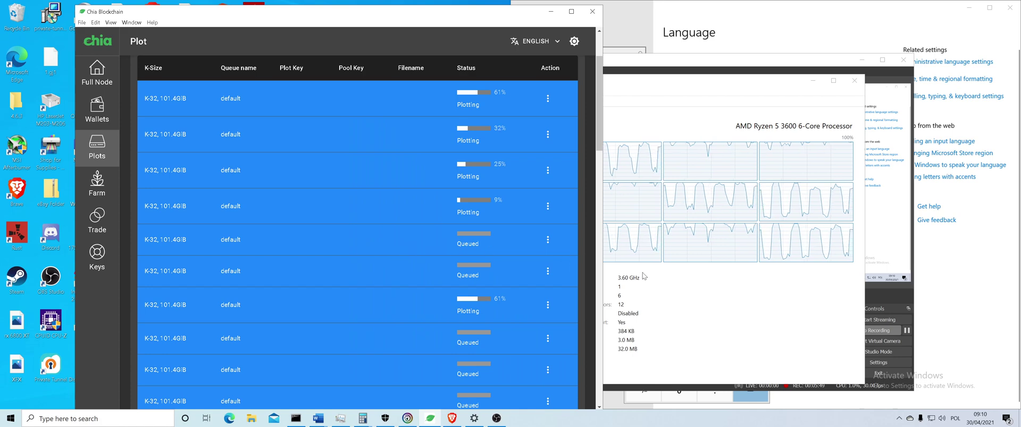
pyautogui.click(707, 301)
pyautogui.click(319, 251)
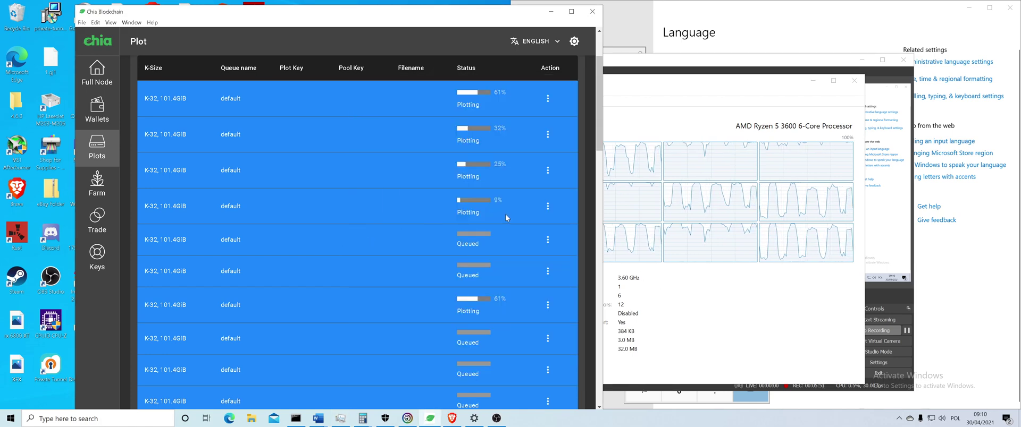
pyautogui.scroll(3, 552, 200)
# Scroll through the first plot's log, close it, and raise Task Manager's CPU view.
pyautogui.click(547, 188)
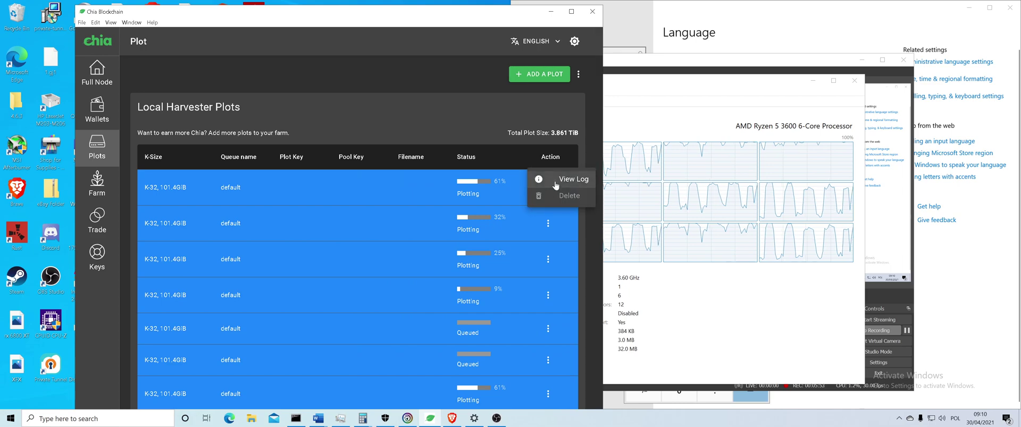
pyautogui.click(566, 179)
pyautogui.moveTo(538, 268); pyautogui.dragTo(539, 295)
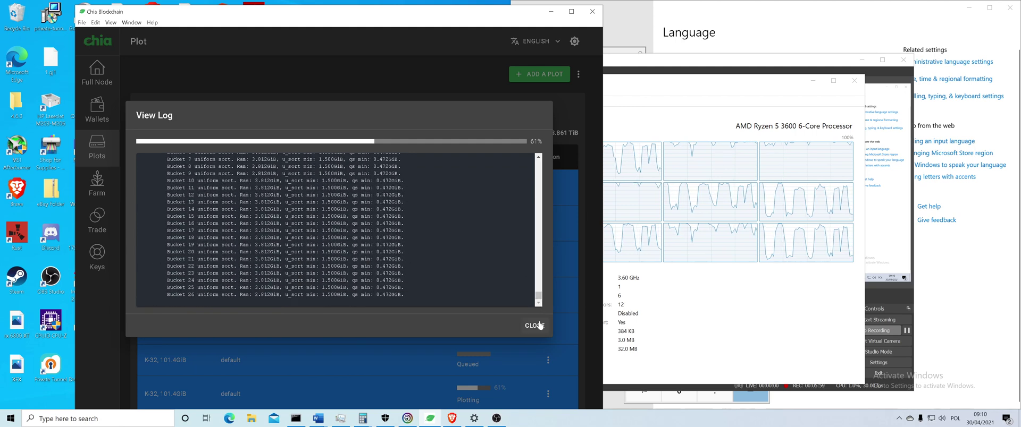
pyautogui.click(534, 325)
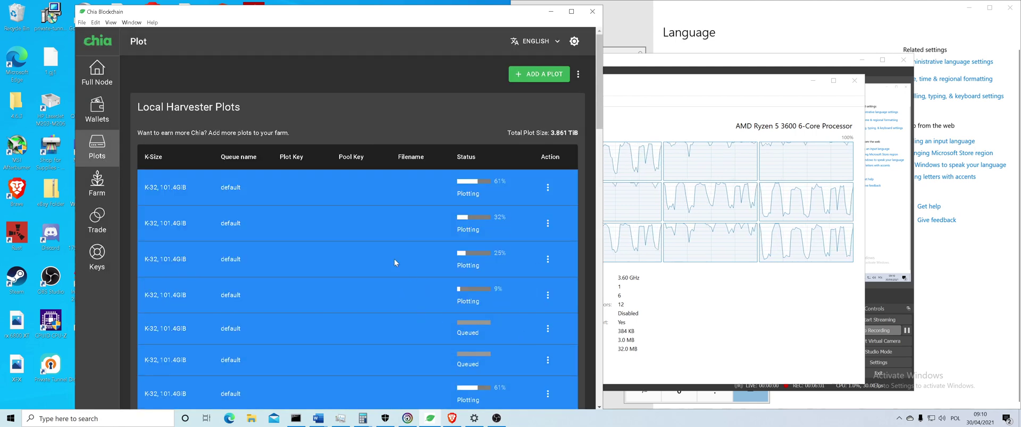
pyautogui.click(702, 351)
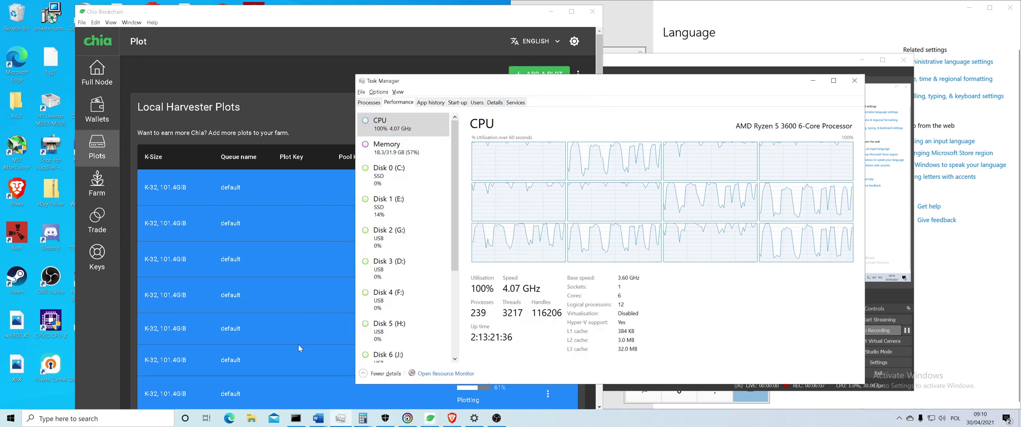
# Switch to the YouTube video page and scroll up to the video title and description.
pyautogui.click(452, 419)
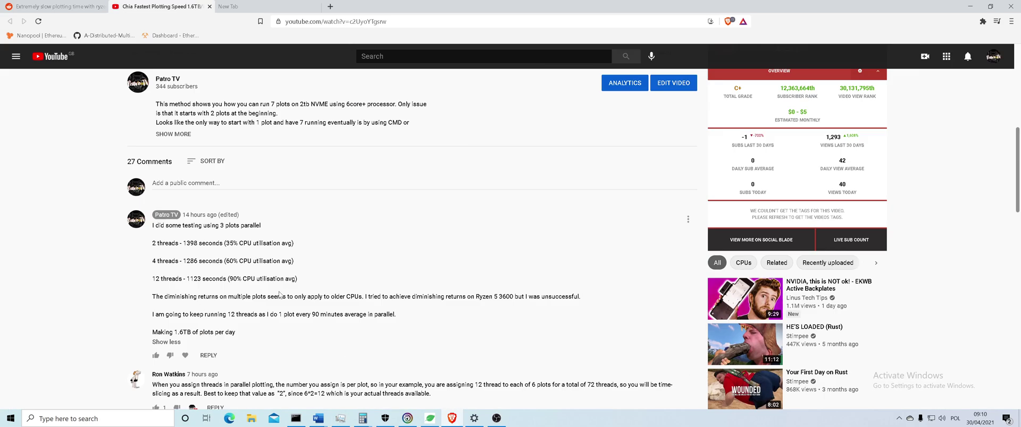
pyautogui.moveTo(298, 283); pyautogui.dragTo(298, 172)
pyautogui.scroll(3, 154, 215)
pyautogui.click(169, 170)
pyautogui.scroll(1, 304, 179)
pyautogui.click(302, 226)
pyautogui.scroll(1, 302, 226)
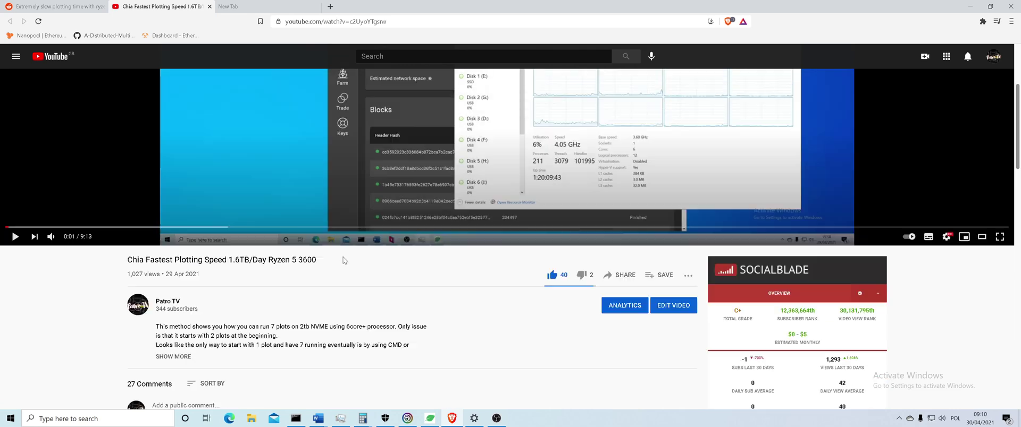
pyautogui.moveTo(319, 263); pyautogui.dragTo(121, 260)
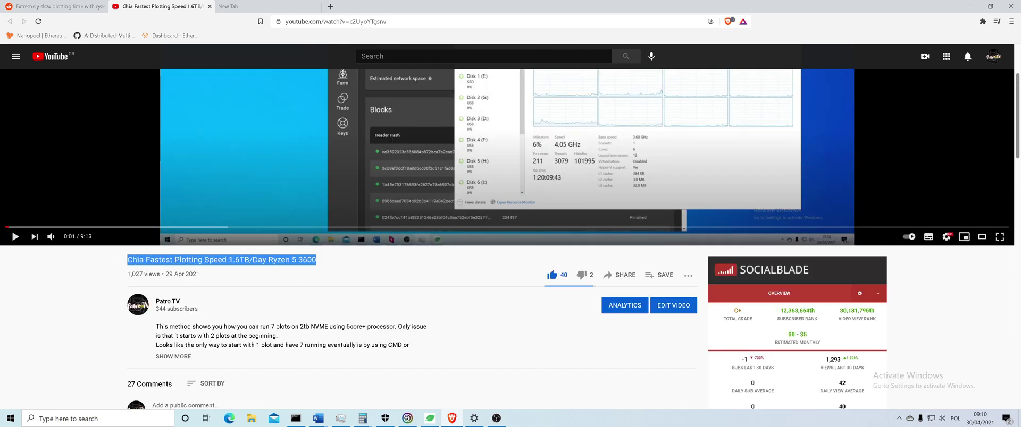
pyautogui.click(122, 259)
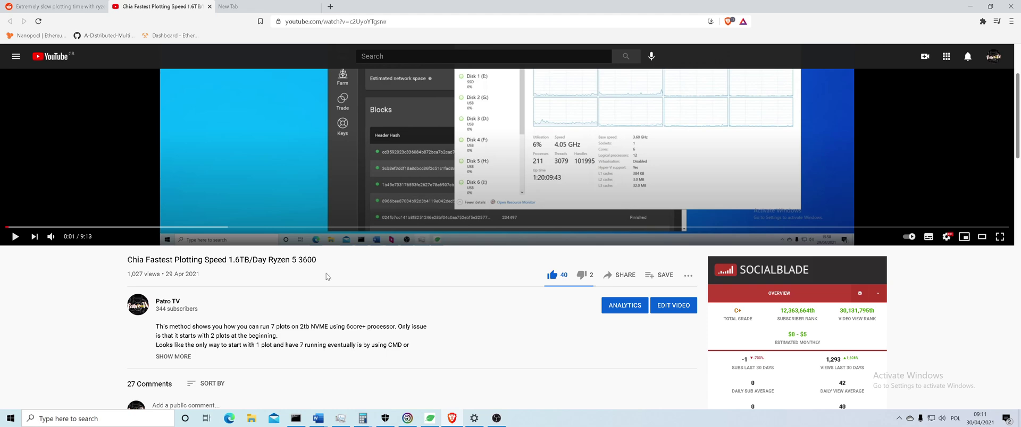
# Scroll through the uploader's thread-count comment, then bring Chia Blockchain back to the front.
pyautogui.scroll(-1, 445, 382)
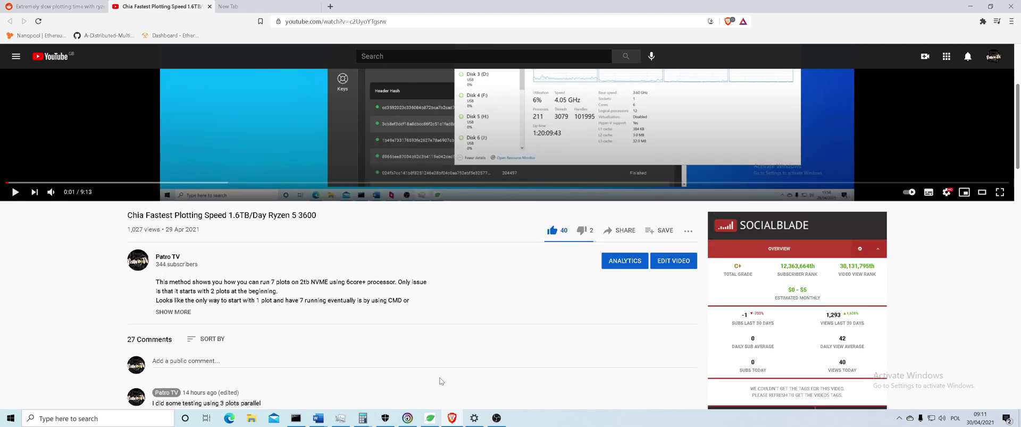
pyautogui.scroll(-4, 423, 383)
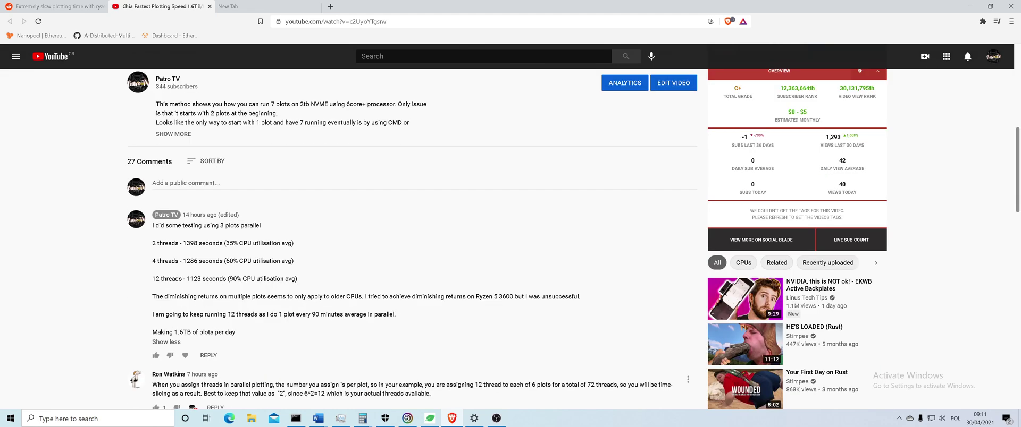
pyautogui.scroll(2, 404, 381)
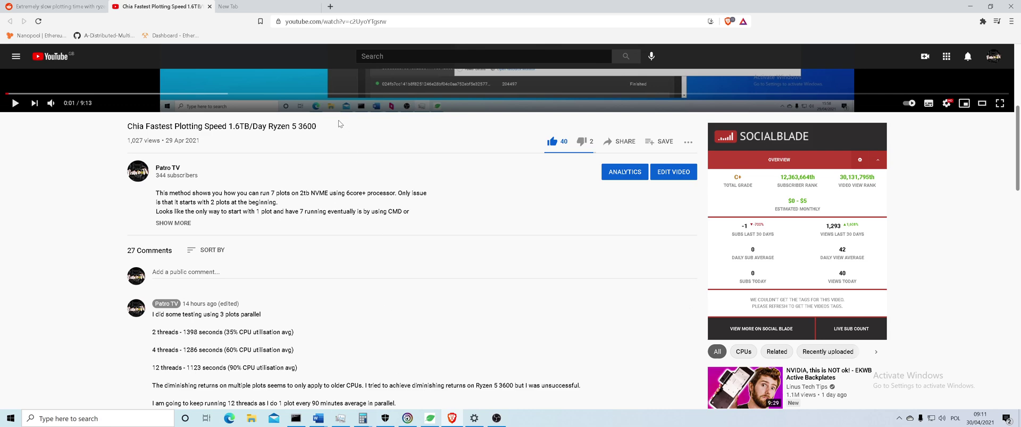
pyautogui.moveTo(341, 124); pyautogui.dragTo(186, 128)
pyautogui.click(248, 142)
pyautogui.scroll(3, 348, 196)
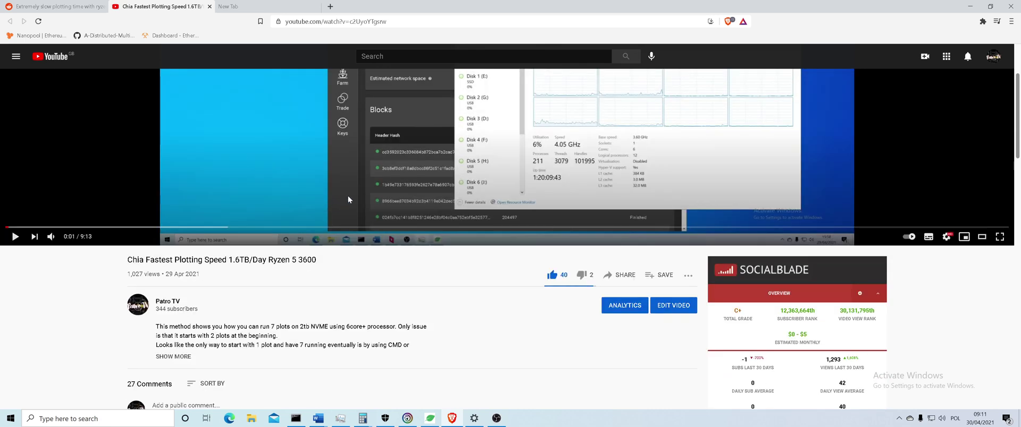
pyautogui.scroll(2, 417, 180)
pyautogui.scroll(-8, 386, 174)
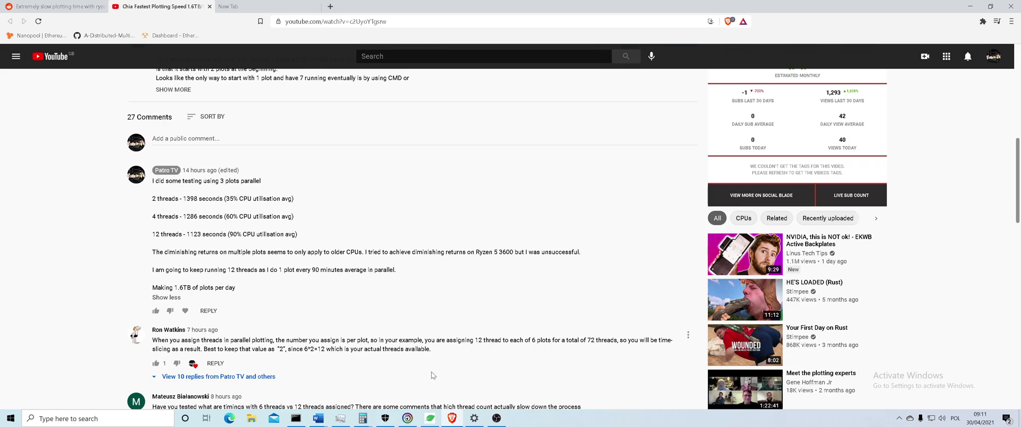
pyautogui.click(430, 418)
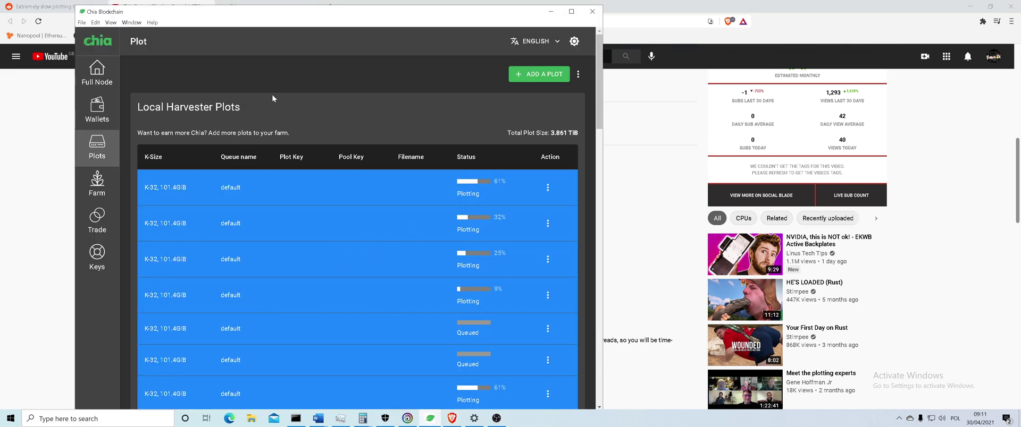
# Maximize the Chia window and view, then close, the first plotting job's log.
pyautogui.doubleClick(276, 18)
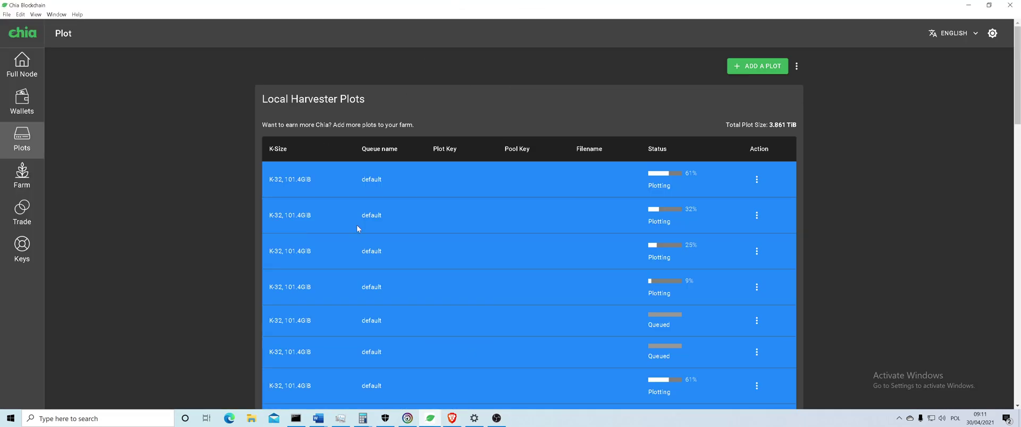
pyautogui.click(756, 180)
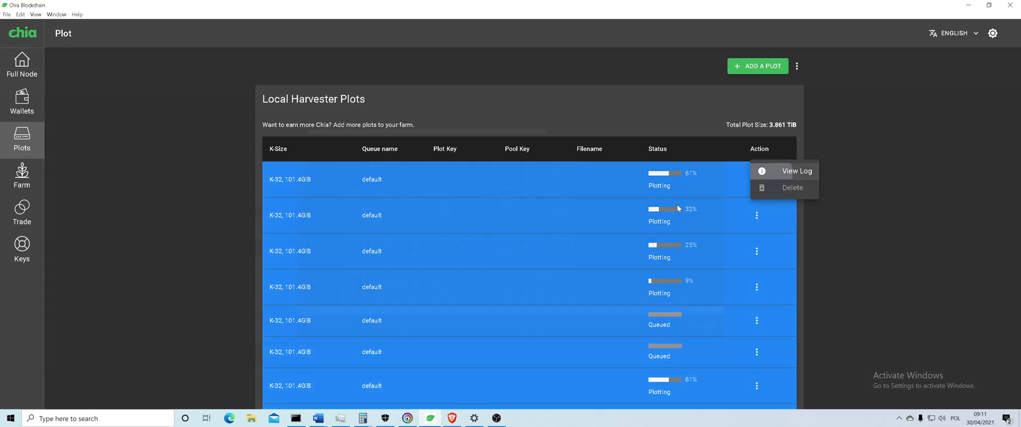
pyautogui.click(788, 169)
pyautogui.click(706, 326)
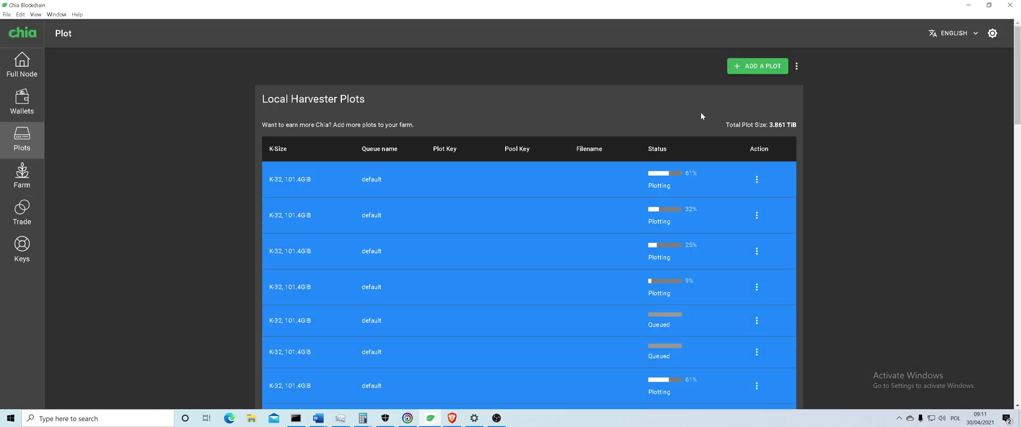
# Open Add a Plot with advanced options shown and start editing RAM max usage.
pyautogui.click(747, 67)
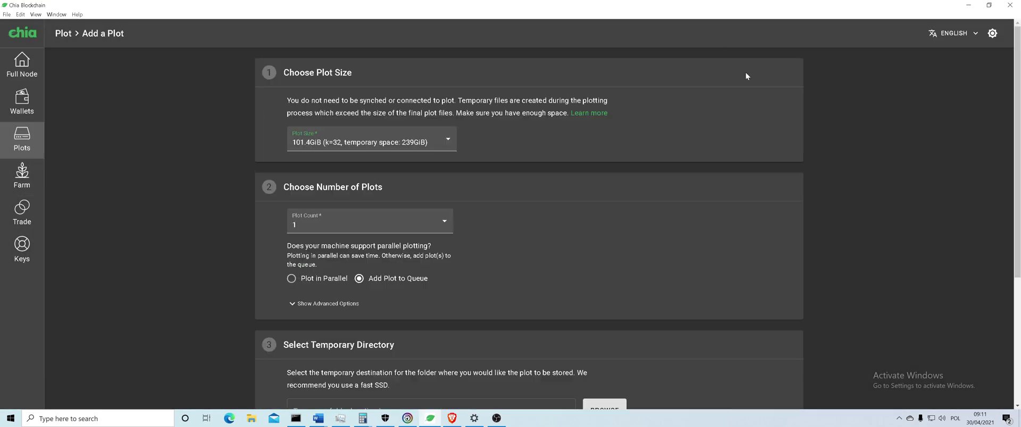
pyautogui.click(335, 304)
pyautogui.scroll(-2, 355, 298)
pyautogui.press('Tab')
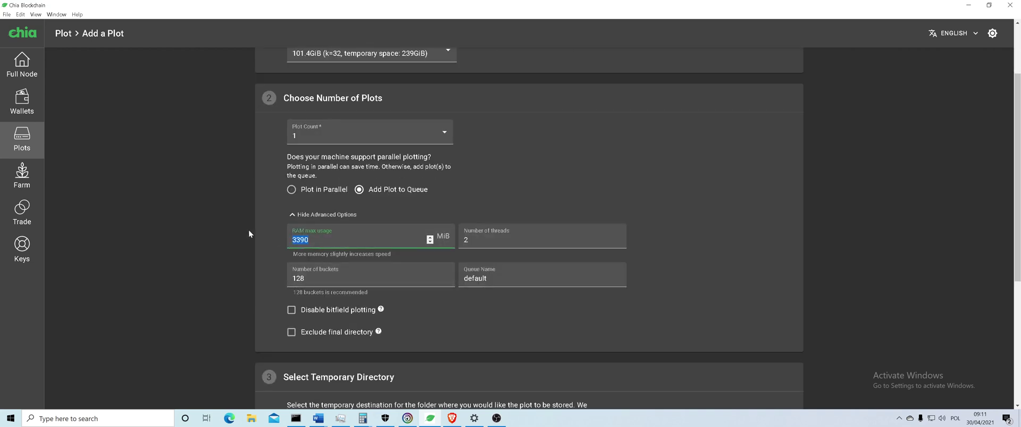
pyautogui.write('7000')
pyautogui.press('BackSpace')
pyautogui.press('BackSpace')
pyautogui.press('BackSpace')
pyautogui.press('BackSpace')
# Enter 3200 MiB RAM, switch to Plot in Parallel, and set plot count to 5.
pyautogui.write('3200')
pyautogui.click(319, 196)
pyautogui.click(345, 137)
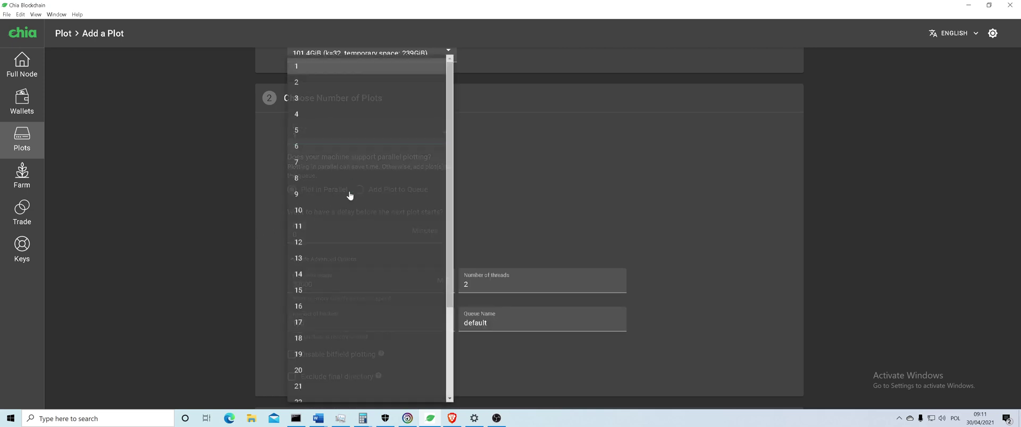
pyautogui.click(349, 371)
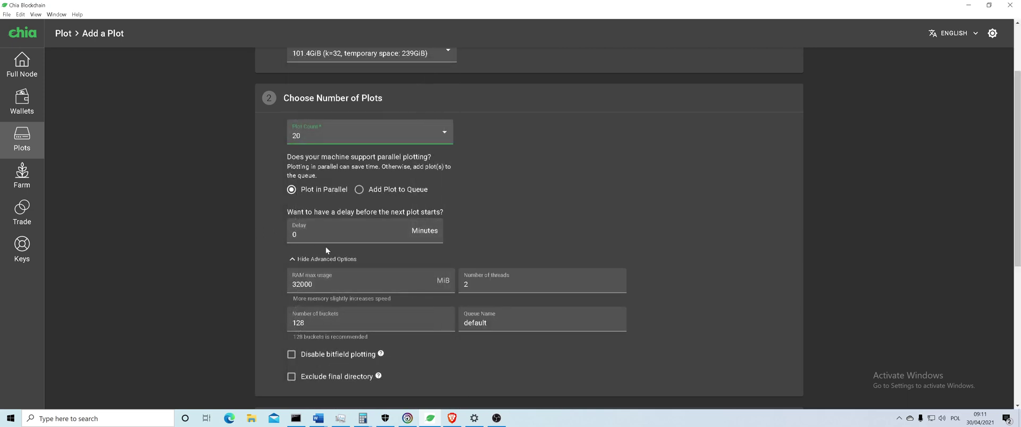
pyautogui.click(362, 145)
pyautogui.click(321, 104)
# Check the RAM max usage reads 32000 MiB with 2 threads, then leave the field.
pyautogui.click(306, 283)
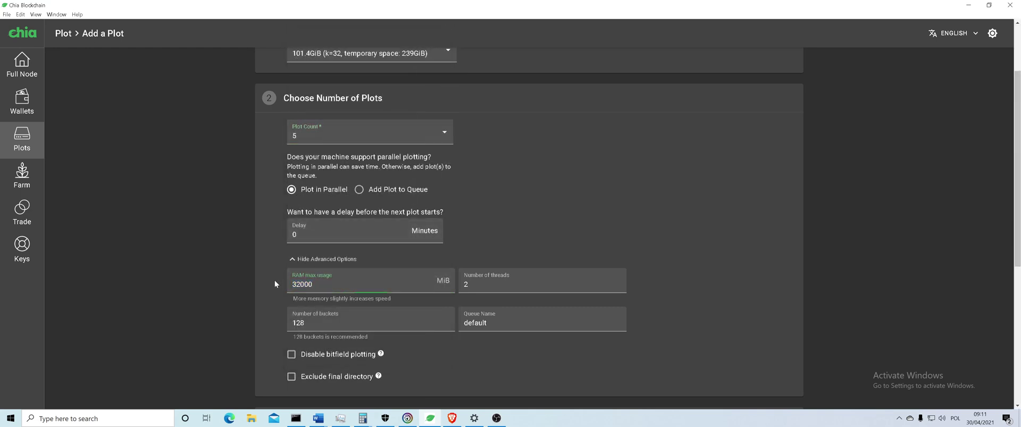
pyautogui.hotkey('ctrl', 'a')
pyautogui.scroll(-2, 263, 272)
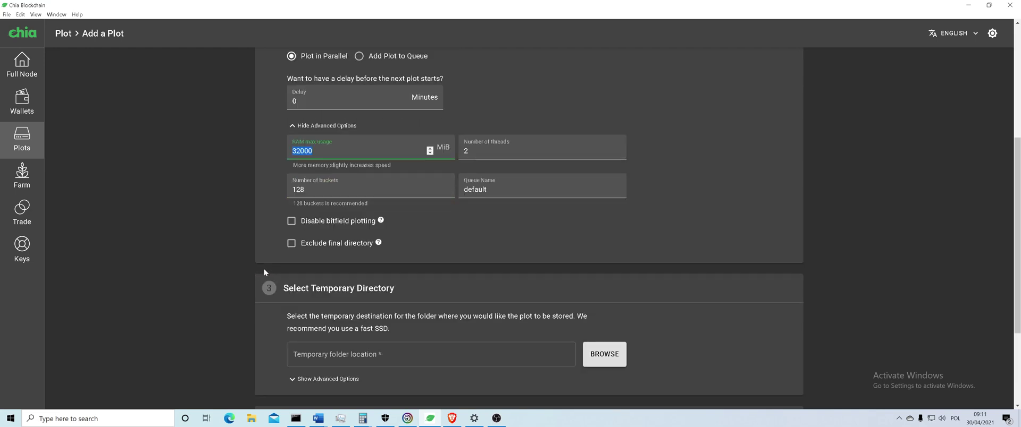
pyautogui.scroll(2, 278, 260)
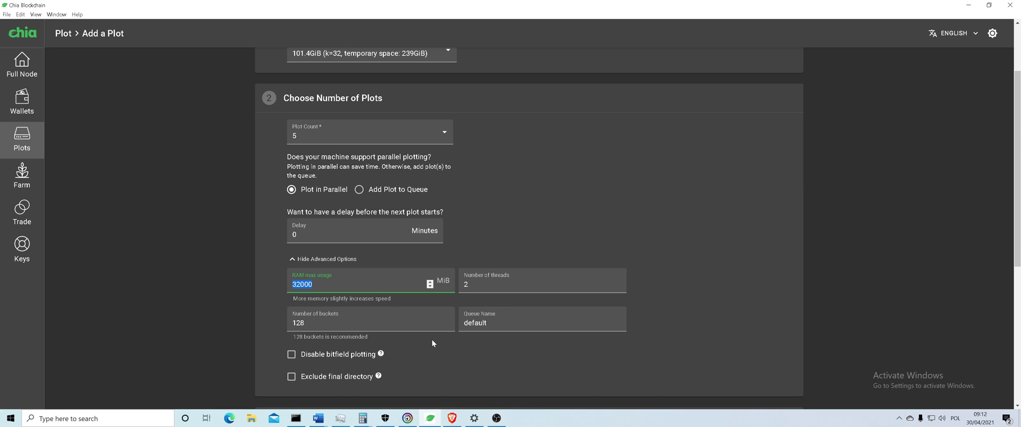
pyautogui.moveTo(450, 418)
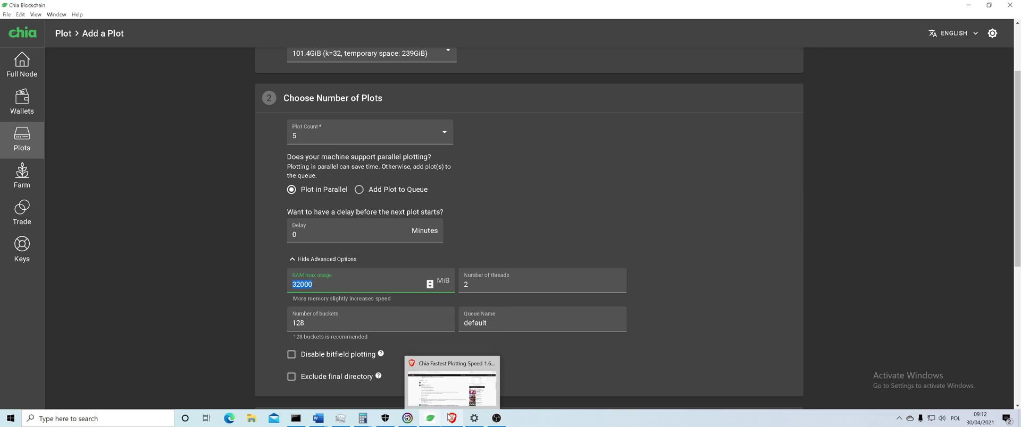
pyautogui.click(540, 214)
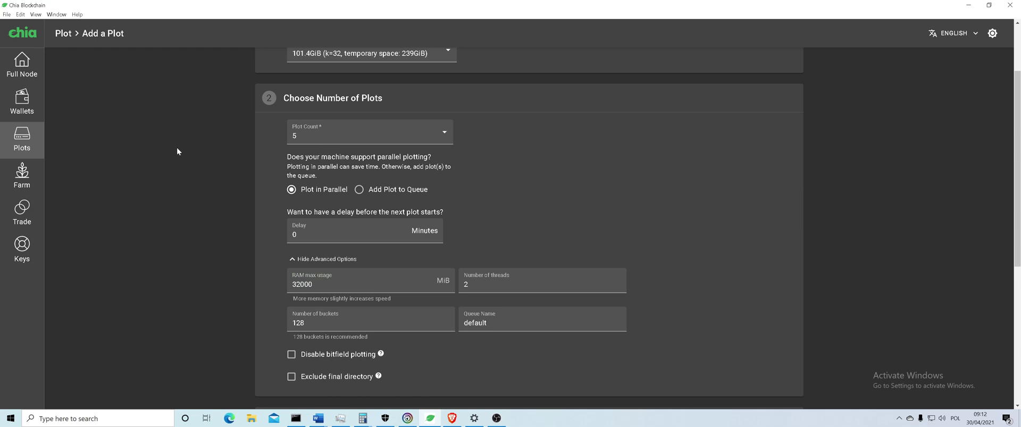
# Glance at the Farm overview, then review the Wallets page's receive address and empty history.
pyautogui.click(41, 168)
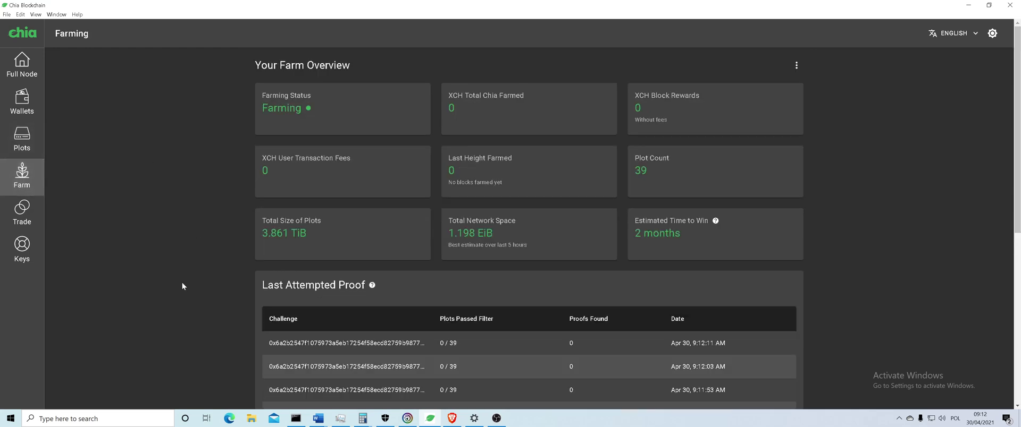
pyautogui.click(22, 101)
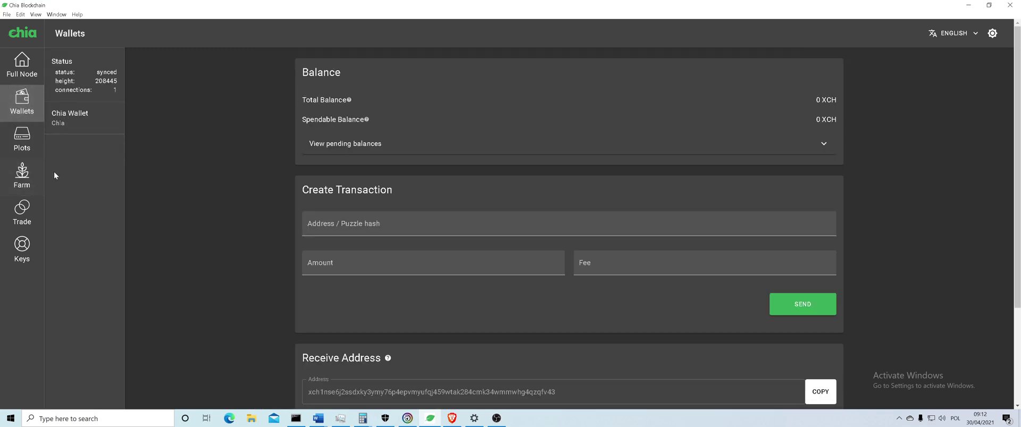
pyautogui.scroll(-3, 438, 259)
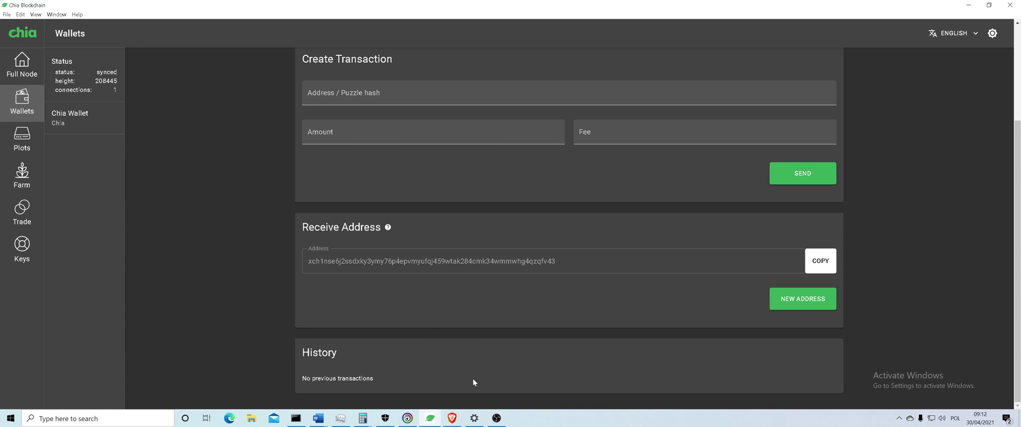
# Bring the Brave window with the Ryzen 5 3600 Chia plotting video back to front.
pyautogui.moveTo(458, 419)
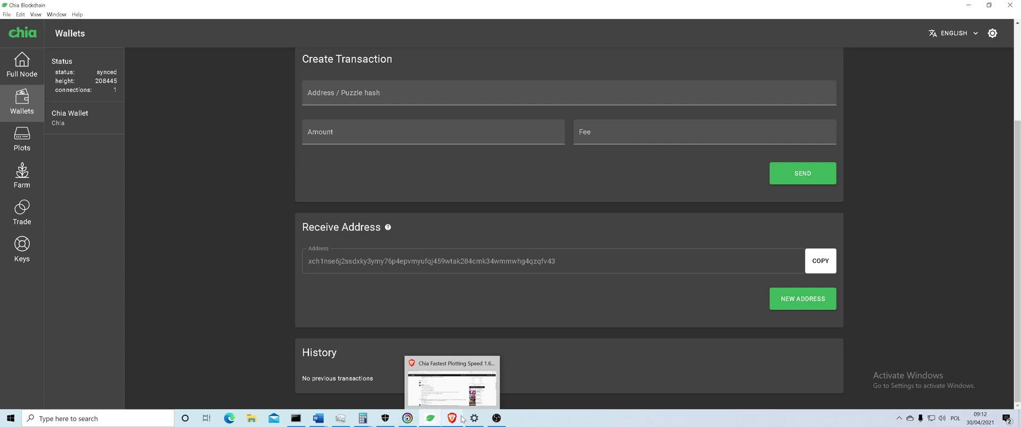
pyautogui.click(462, 381)
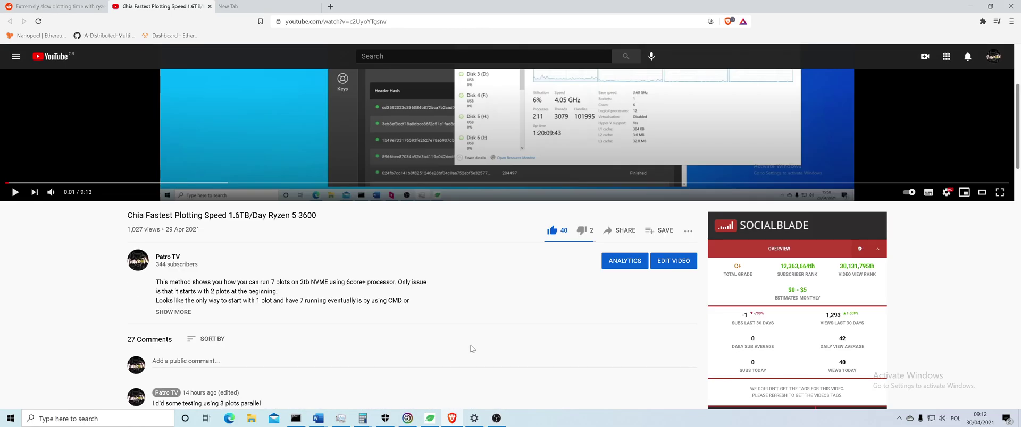